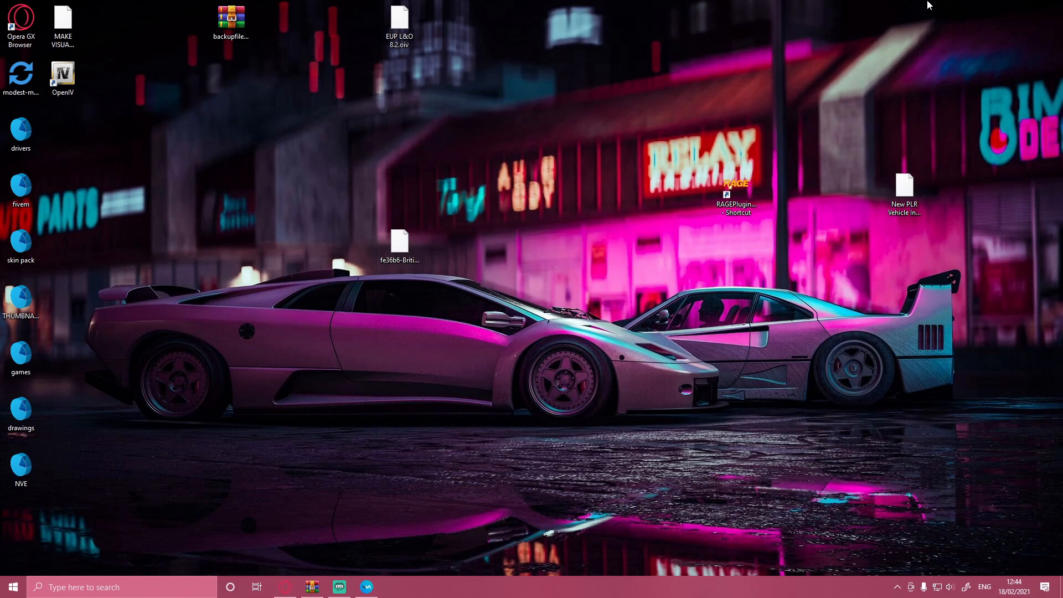
# Step: Review the 2016 California Highway Patrol MegaPack page in the browser and the 2014 Ford Explorer Slicktop (fbi2) folder in its archive
pyautogui.click(285, 587)
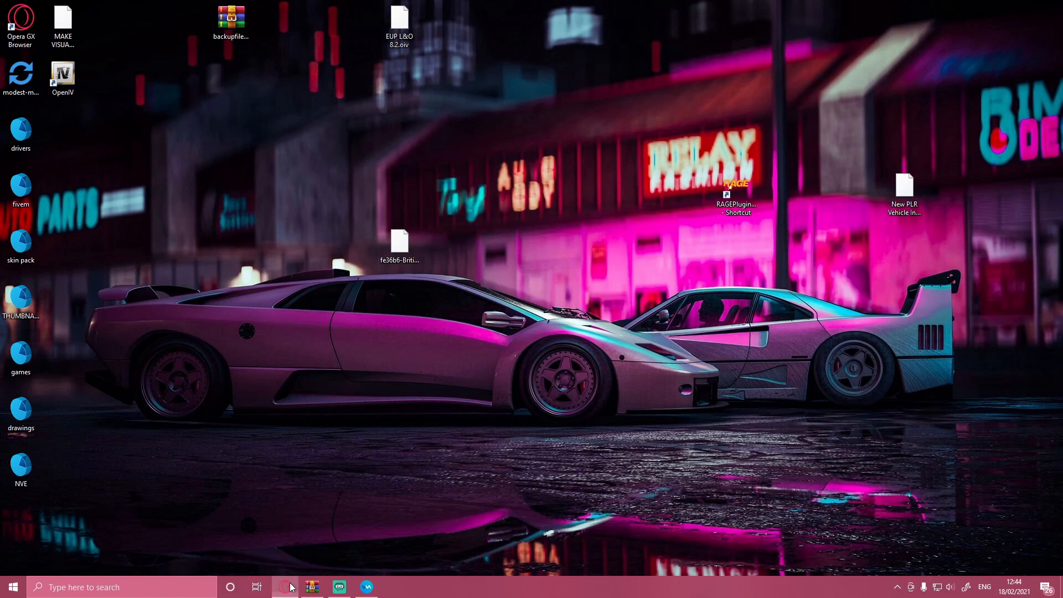
pyautogui.click(33, 32)
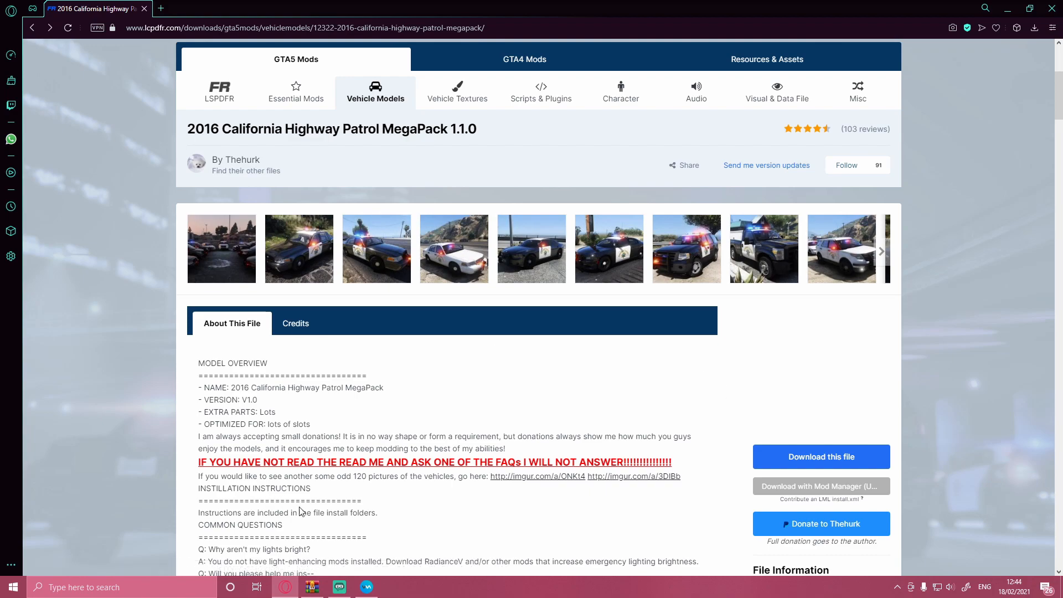
pyautogui.click(312, 587)
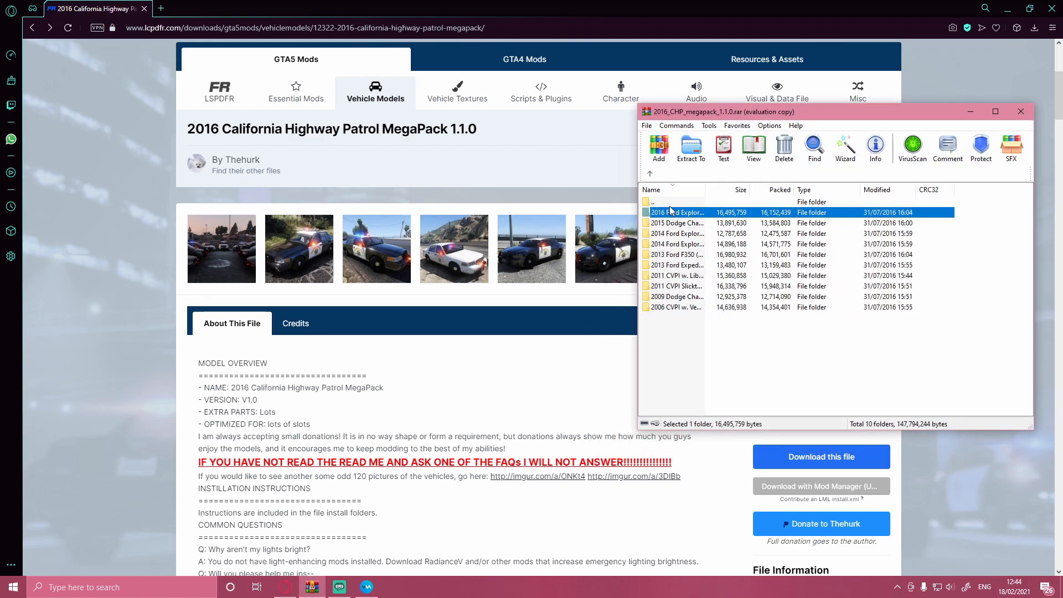
pyautogui.doubleClick(679, 235)
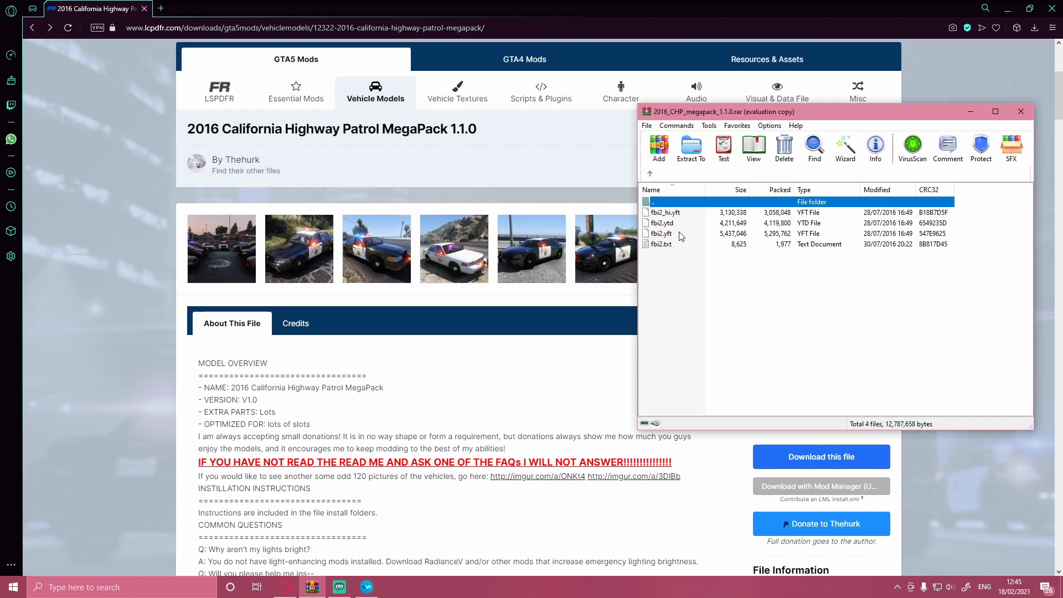
pyautogui.click(650, 174)
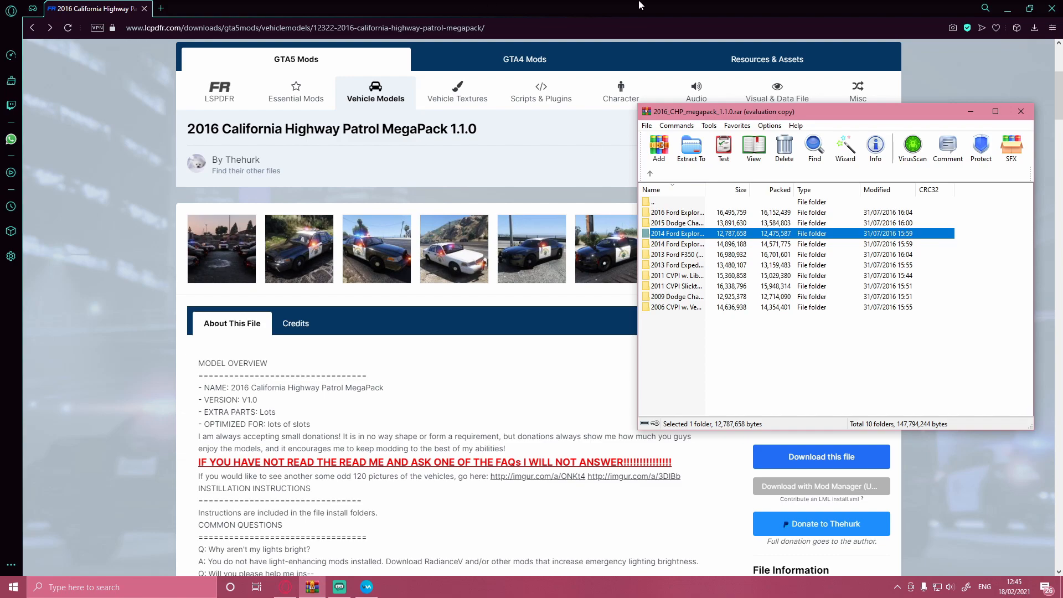
# Step: Clear the browser away, launch OpenIV for the Windows version of Grand Theft Auto V, and place its window beside the archive
pyautogui.click(1007, 9)
pyautogui.click(117, 588)
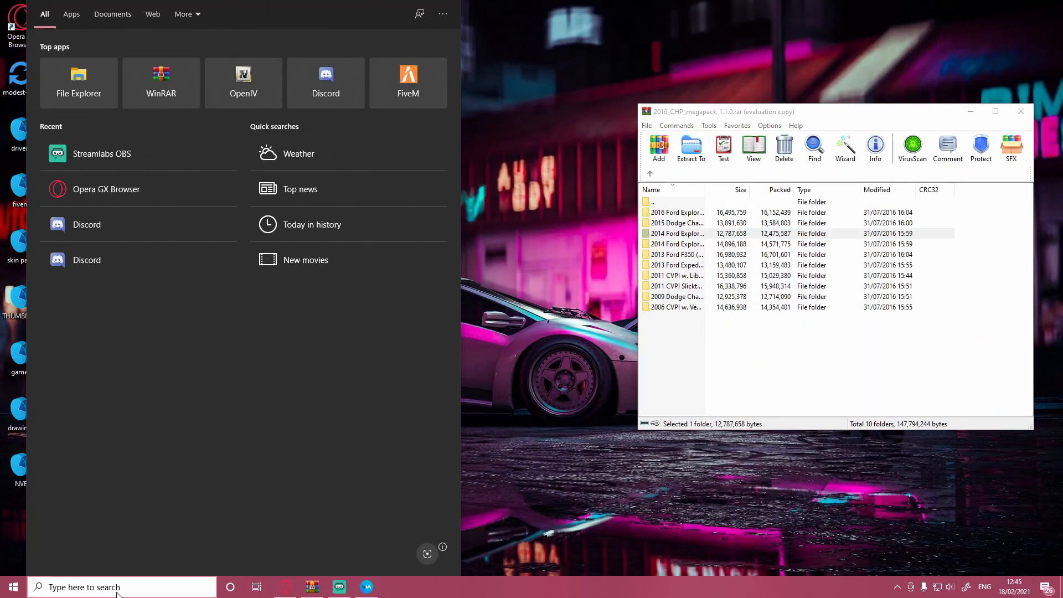
pyautogui.write('openIV')
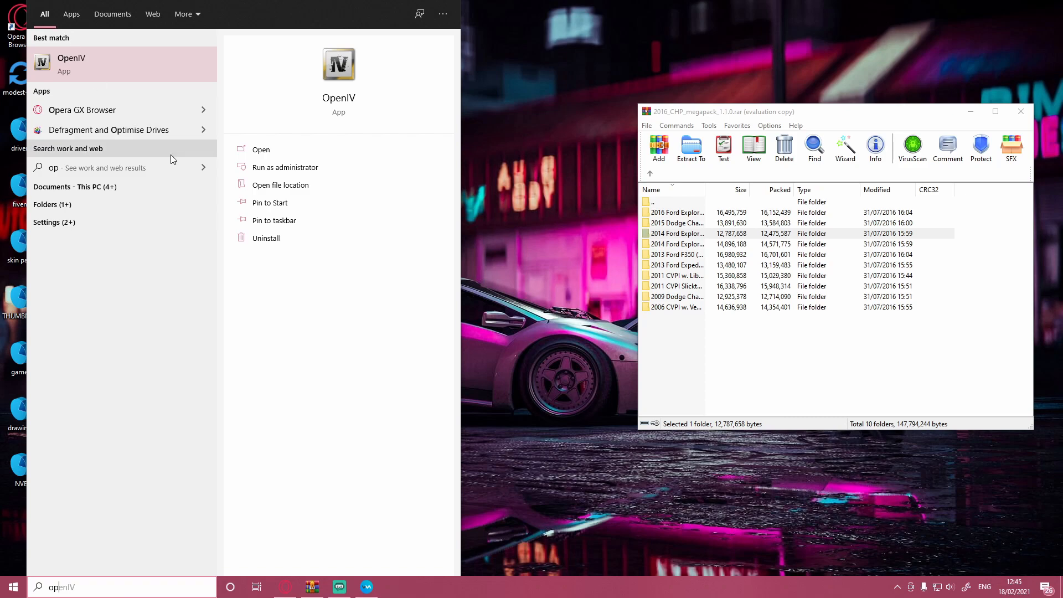
pyautogui.click(233, 154)
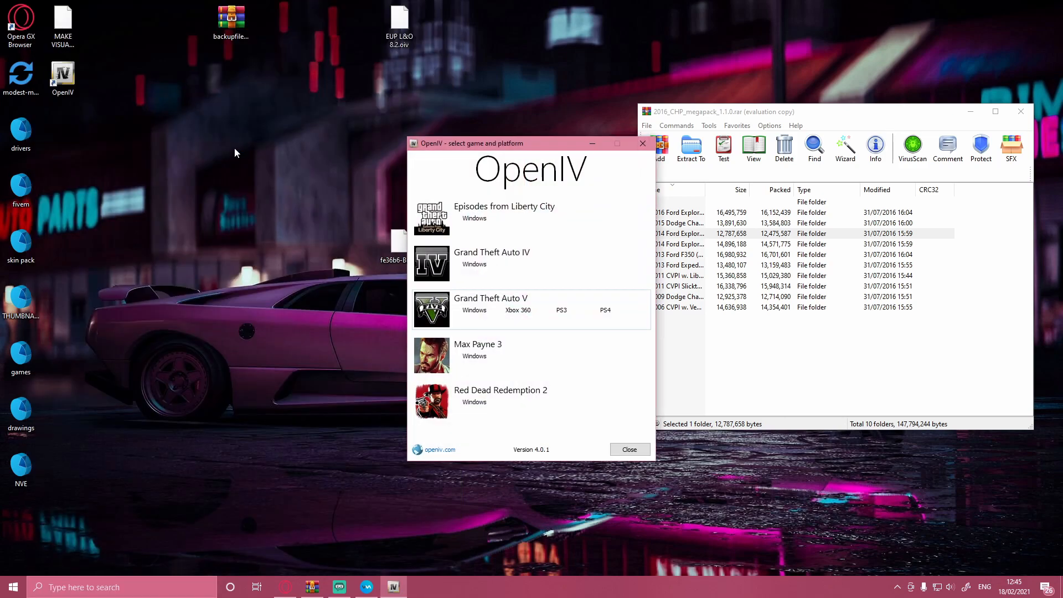
pyautogui.click(476, 309)
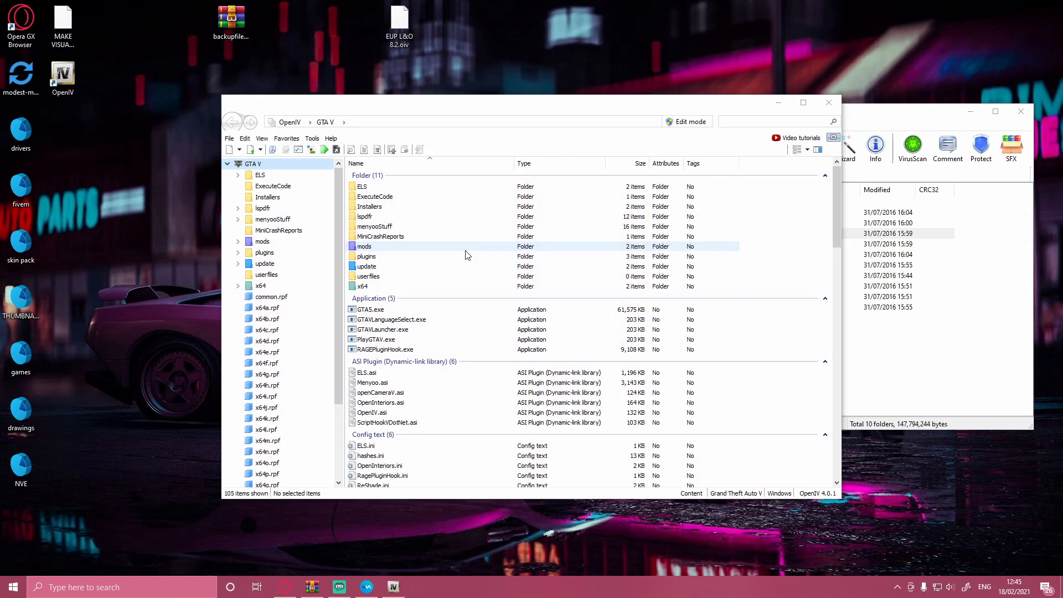
pyautogui.moveTo(420, 107); pyautogui.dragTo(271, 51)
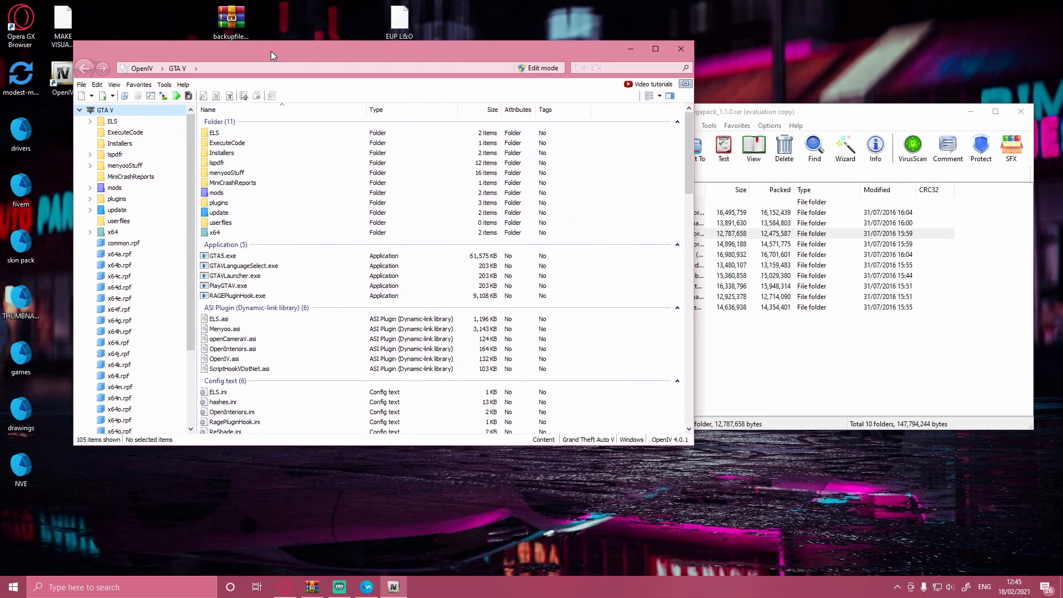
# Step: Uninstall and reinstall the OpenIV.ASI plugin in the ASI Manager
pyautogui.click(165, 86)
pyautogui.click(181, 150)
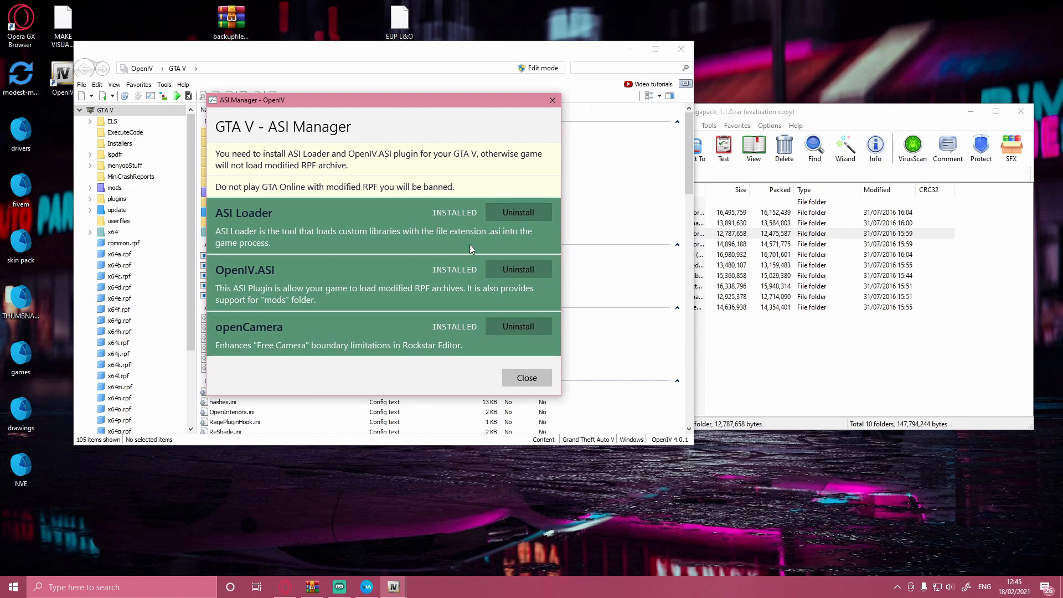
pyautogui.click(513, 268)
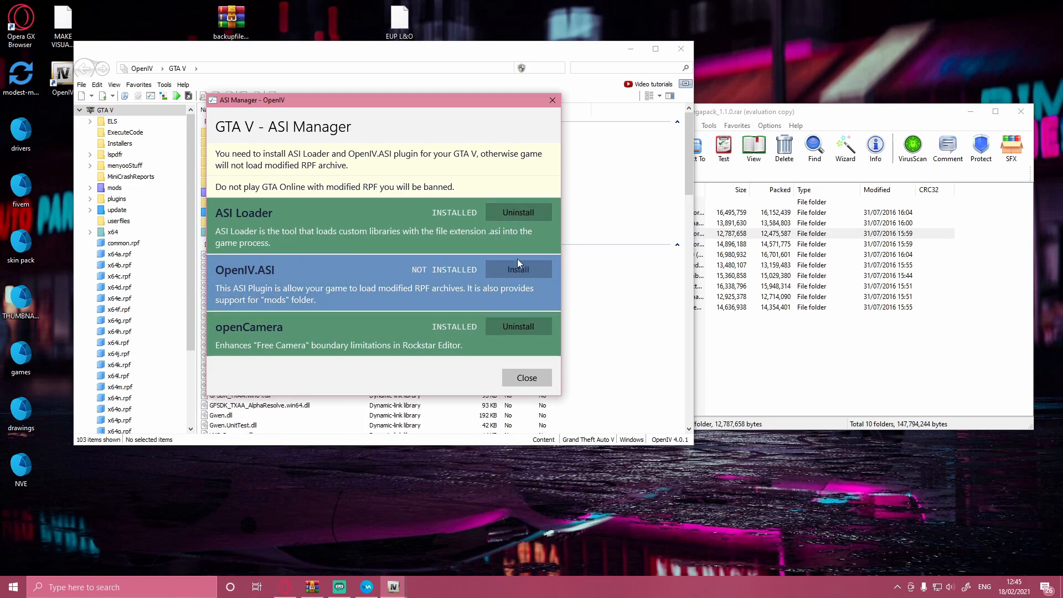
pyautogui.click(516, 264)
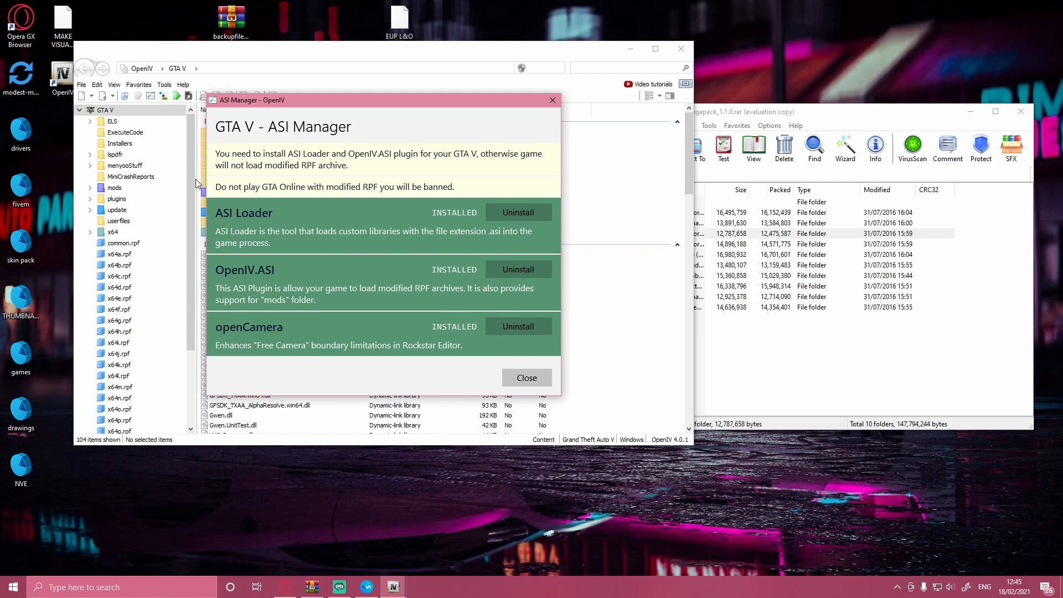
pyautogui.click(515, 374)
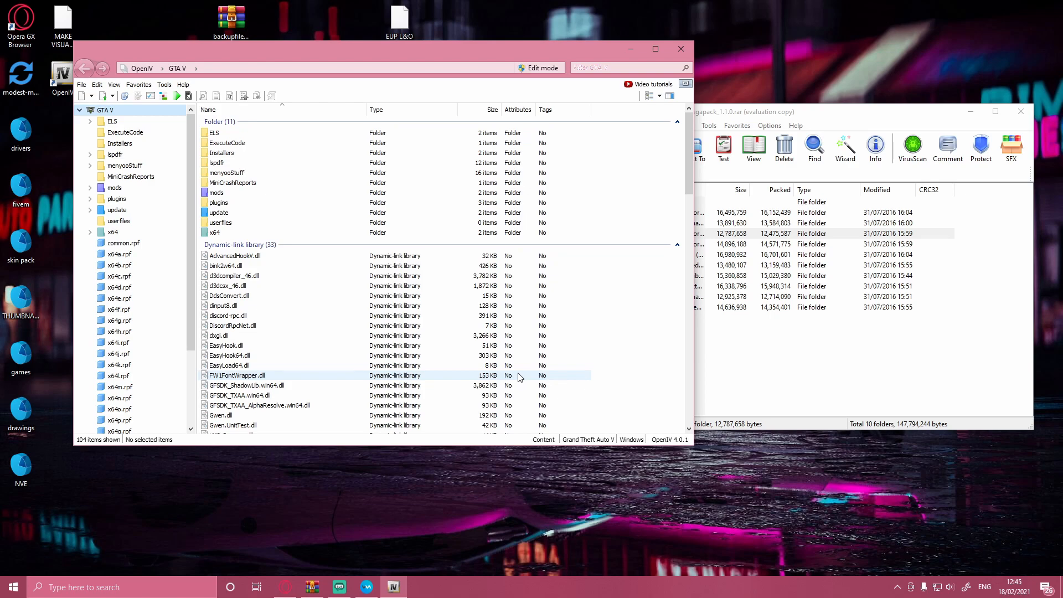
# Step: Open the dlcpacks folder under mods > update > x64 and find the patchday folders
pyautogui.doubleClick(278, 195)
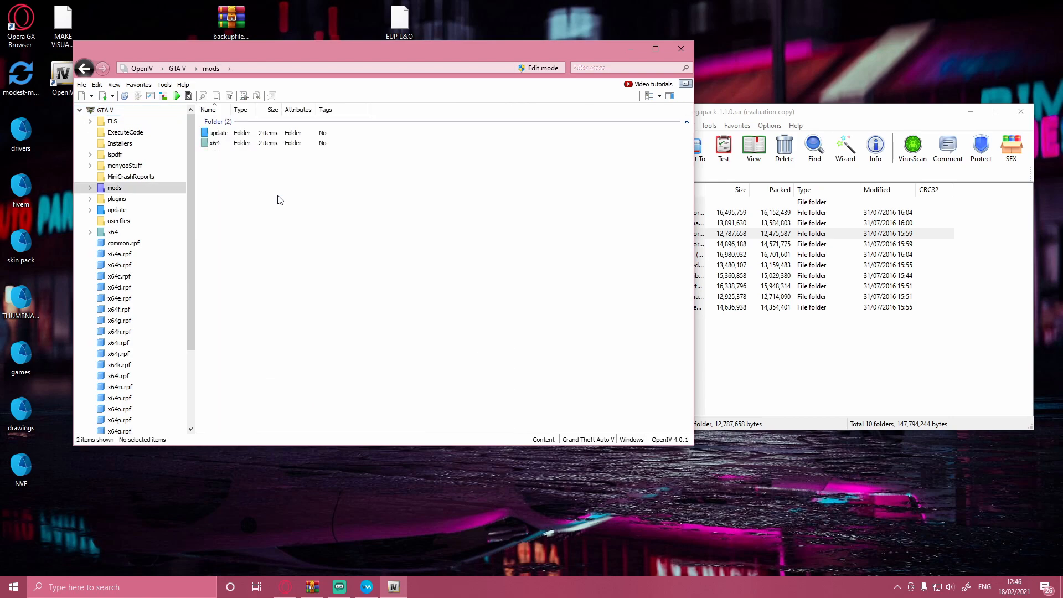
pyautogui.doubleClick(242, 134)
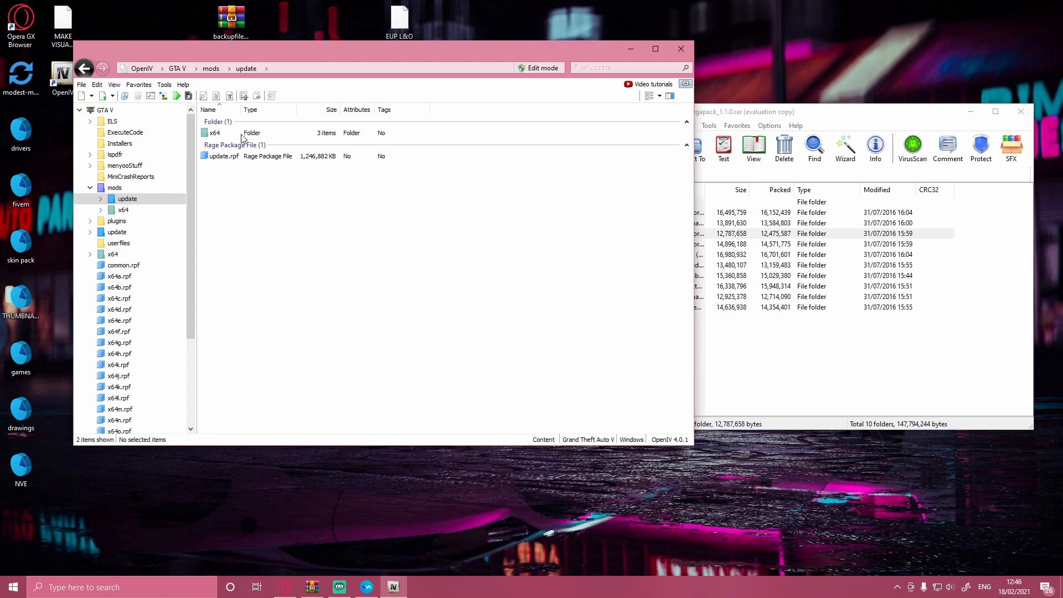
pyautogui.doubleClick(242, 134)
pyautogui.doubleClick(238, 144)
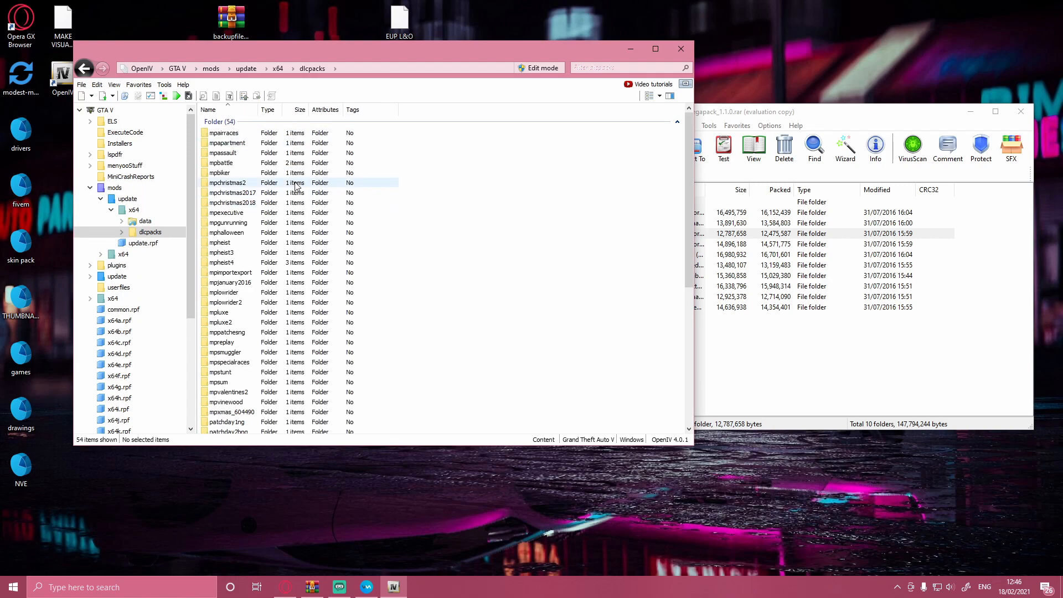
pyautogui.scroll(-8, 298, 234)
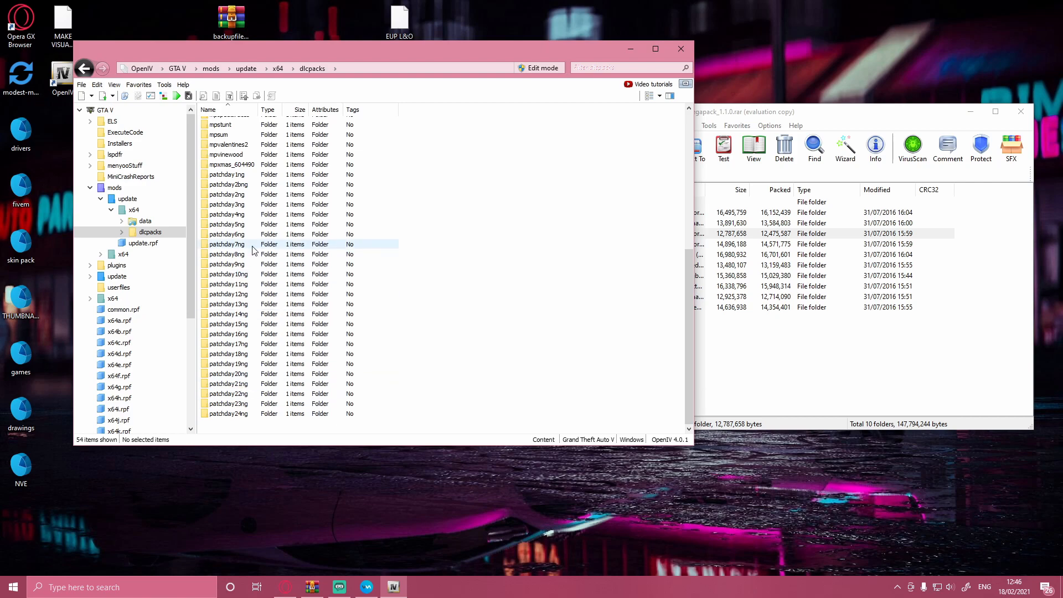
# Step: Open vehicles.rpf inside patchday22ng > dlc.rpf > x64 > levels > gta5
pyautogui.doubleClick(249, 397)
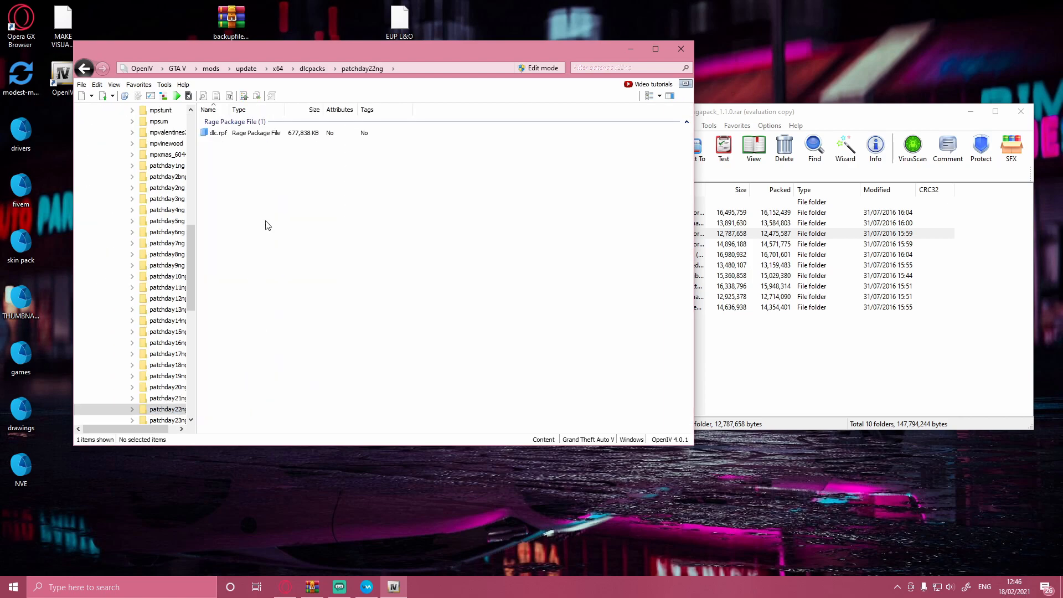
pyautogui.doubleClick(239, 134)
pyautogui.click(214, 143)
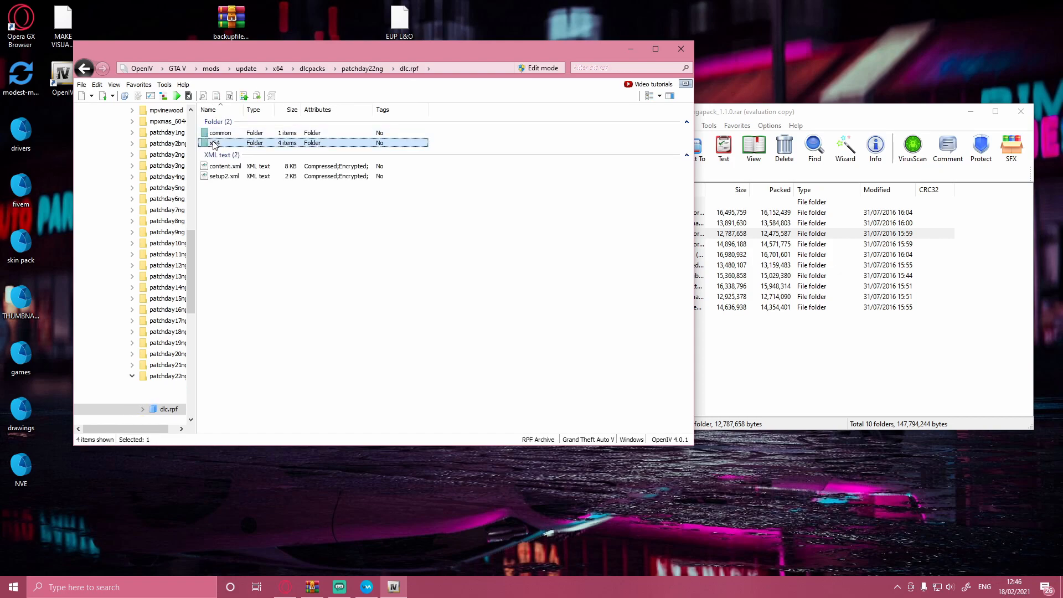
pyautogui.doubleClick(214, 143)
pyautogui.doubleClick(219, 144)
pyautogui.doubleClick(215, 132)
pyautogui.doubleClick(220, 134)
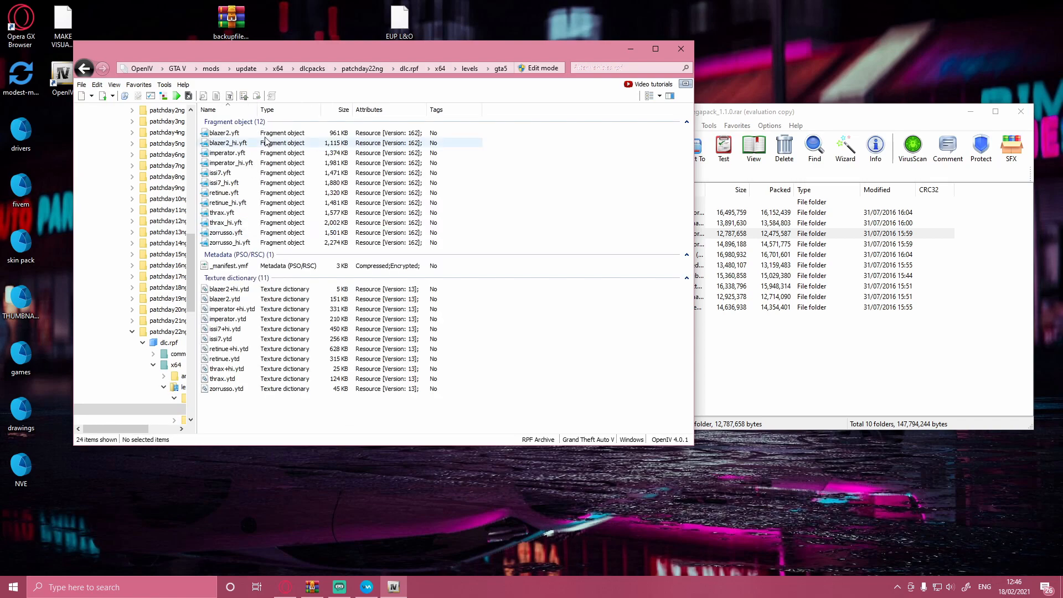
# Step: Add the current vehicles.rpf location to the favorites under the name vehicles
pyautogui.click(139, 84)
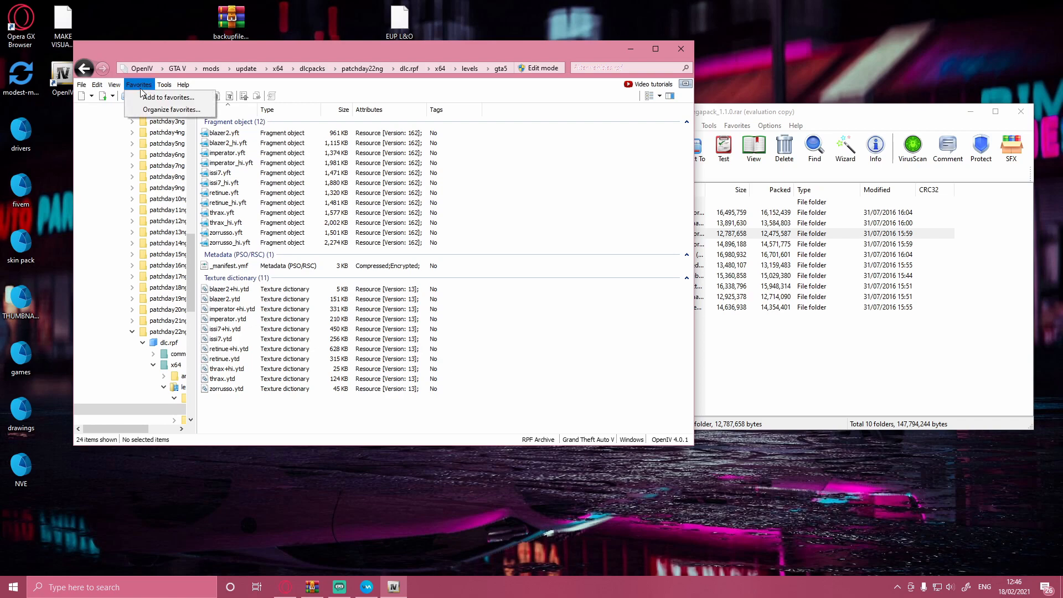
pyautogui.click(151, 98)
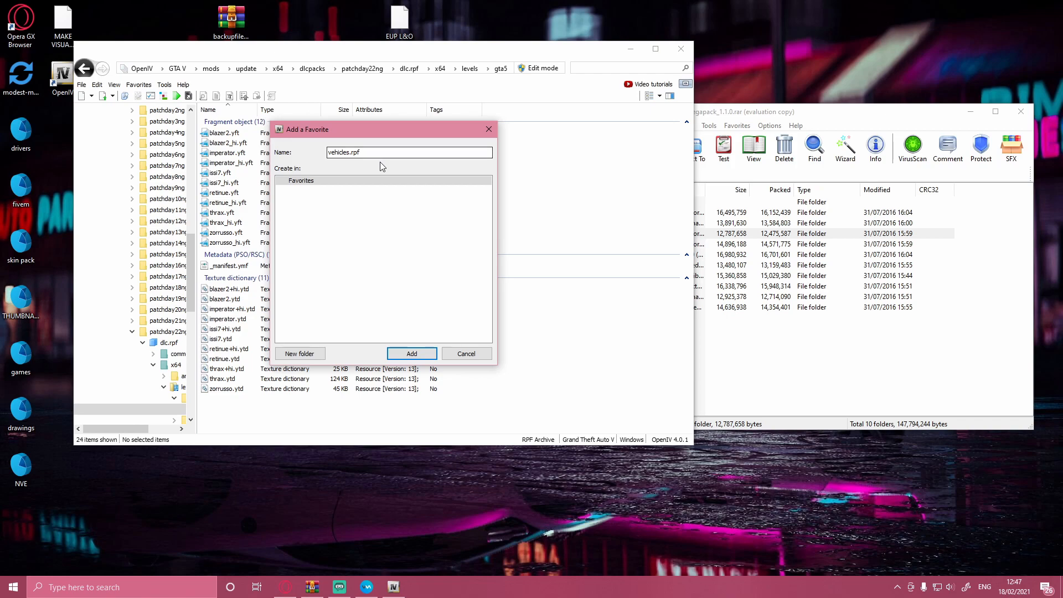
pyautogui.moveTo(360, 156); pyautogui.dragTo(350, 157)
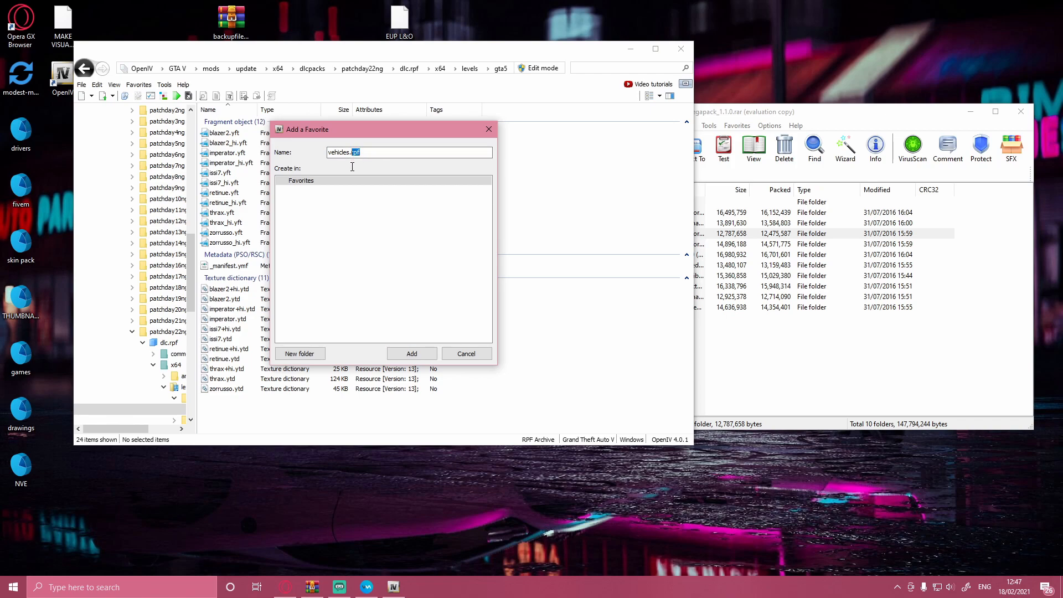
pyautogui.press('BackSpace')
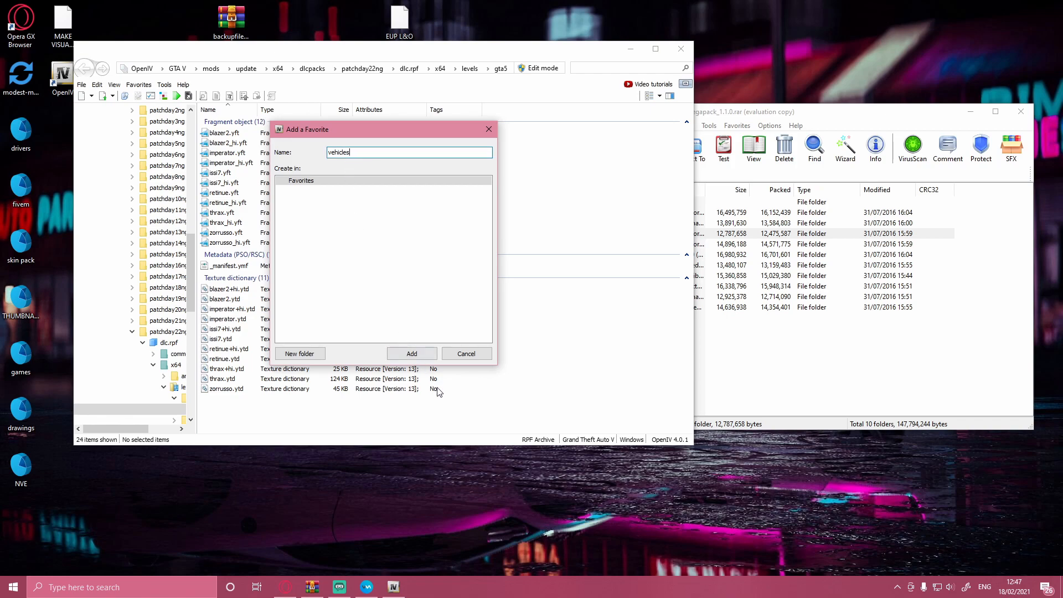
pyautogui.click(412, 353)
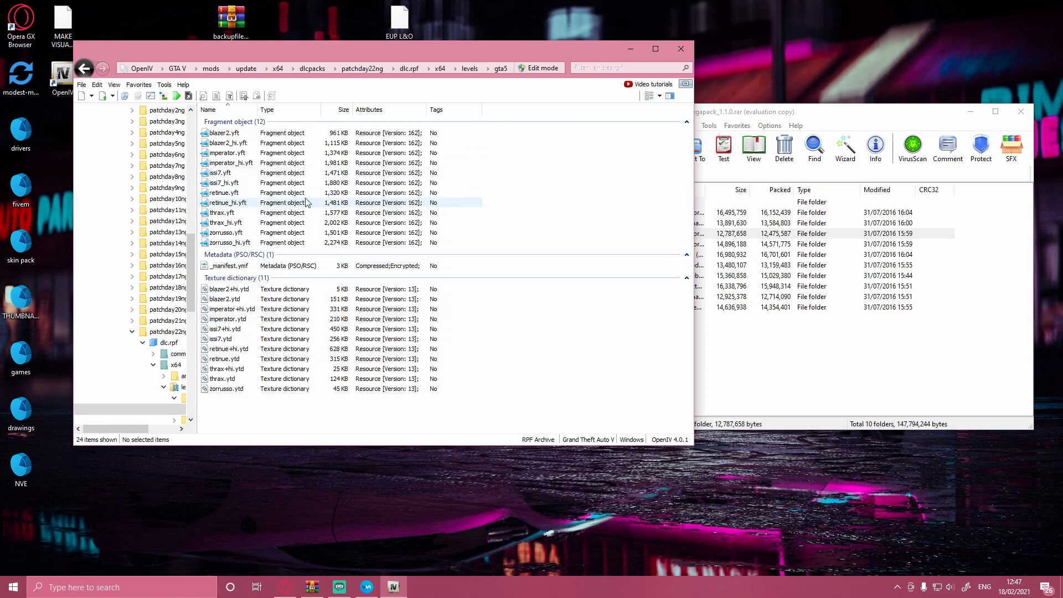
# Step: Return to the GTA V root folder and reopen vehicles.rpf through the vehicles favorite
pyautogui.scroll(20, 155, 221)
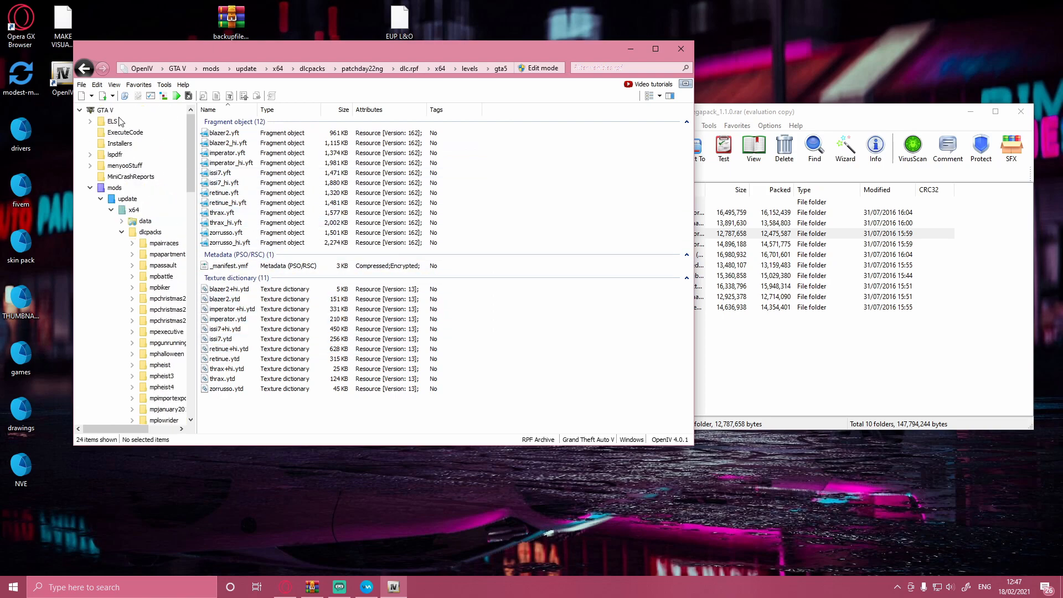
pyautogui.click(119, 120)
pyautogui.click(119, 112)
pyautogui.click(138, 84)
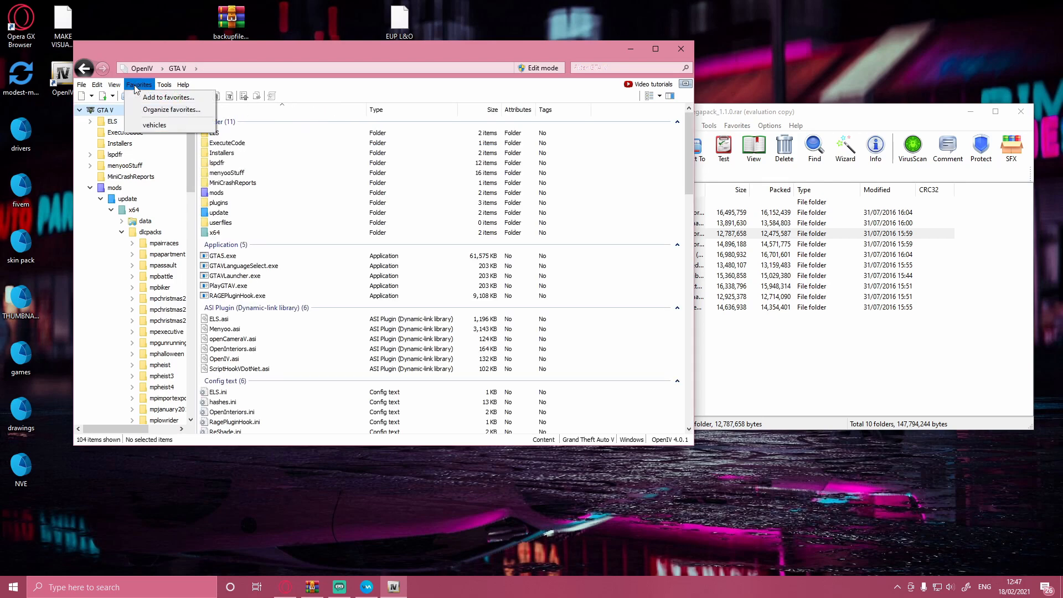
pyautogui.click(154, 126)
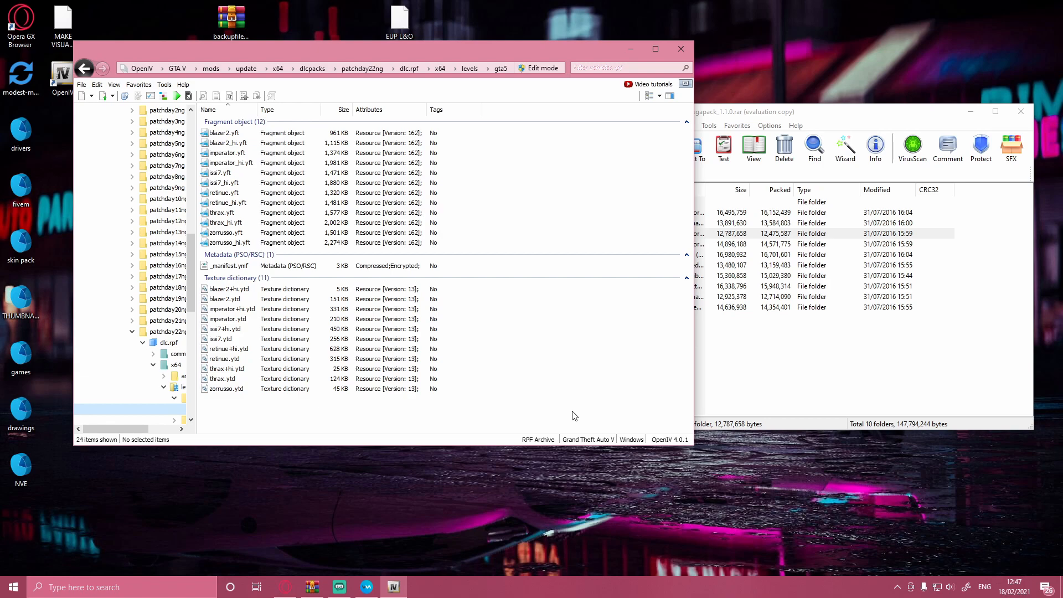
# Step: Open the 2016 Ford Explorer (Policeold2) folder in the archive and try to copy its three model files into vehicles.rpf
pyautogui.click(769, 380)
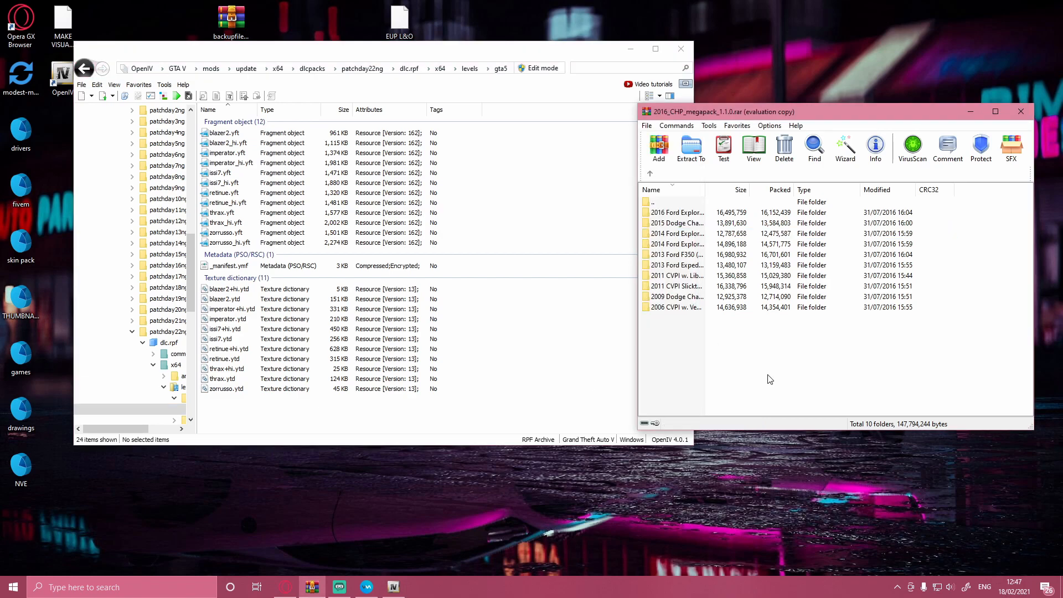
pyautogui.doubleClick(681, 214)
pyautogui.moveTo(983, 236); pyautogui.dragTo(931, 222)
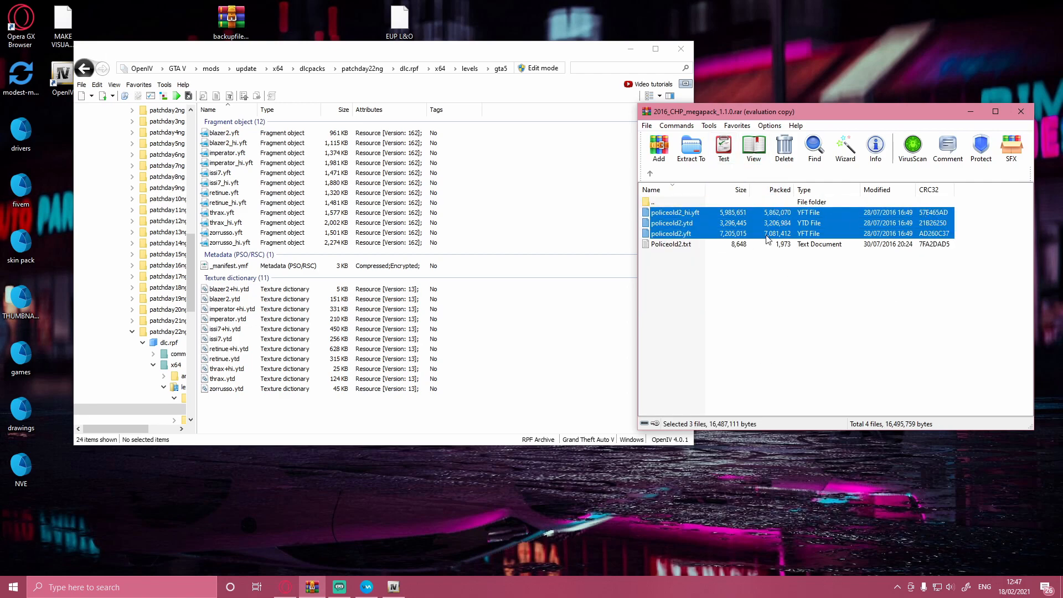
pyautogui.moveTo(671, 216); pyautogui.dragTo(435, 211)
pyautogui.moveTo(434, 211); pyautogui.dragTo(681, 185)
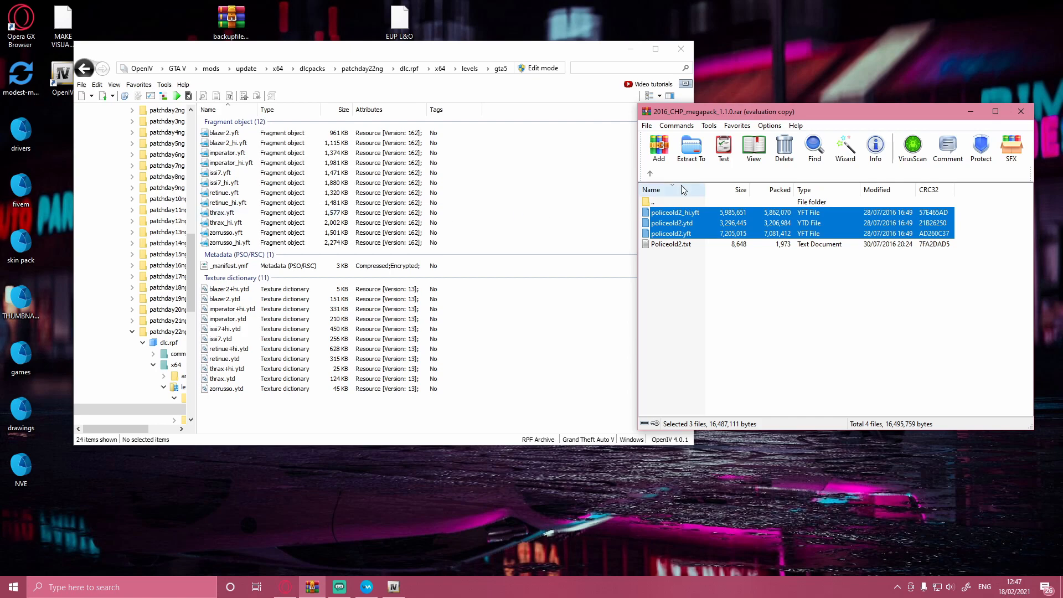
# Step: Enable edit mode in OpenIV and add policeold2_hi.yft, policeold2.ytd and policeold2.yft from the archive to vehicles.rpf
pyautogui.click(527, 68)
pyautogui.click(567, 330)
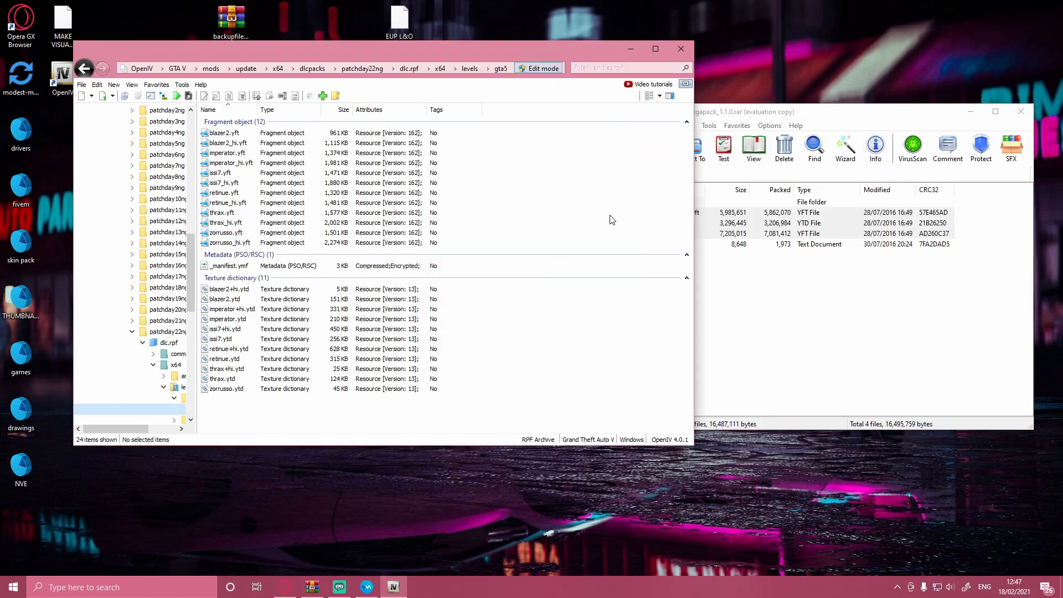
pyautogui.click(746, 277)
pyautogui.moveTo(983, 242); pyautogui.dragTo(937, 211)
pyautogui.click(985, 227)
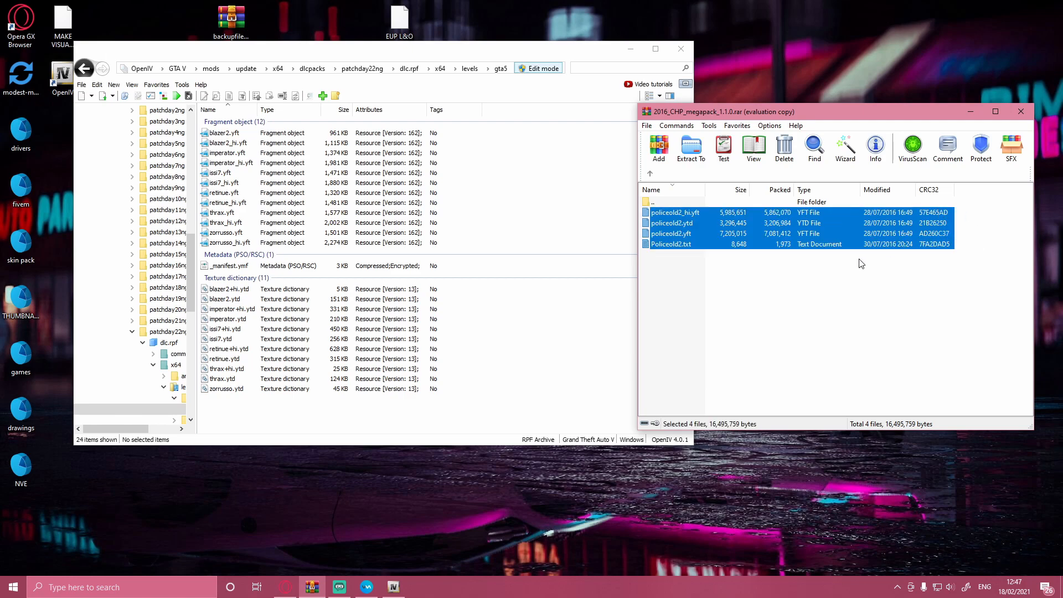
pyautogui.keyDown('ctrl'); pyautogui.click(764, 245); pyautogui.keyUp('ctrl')
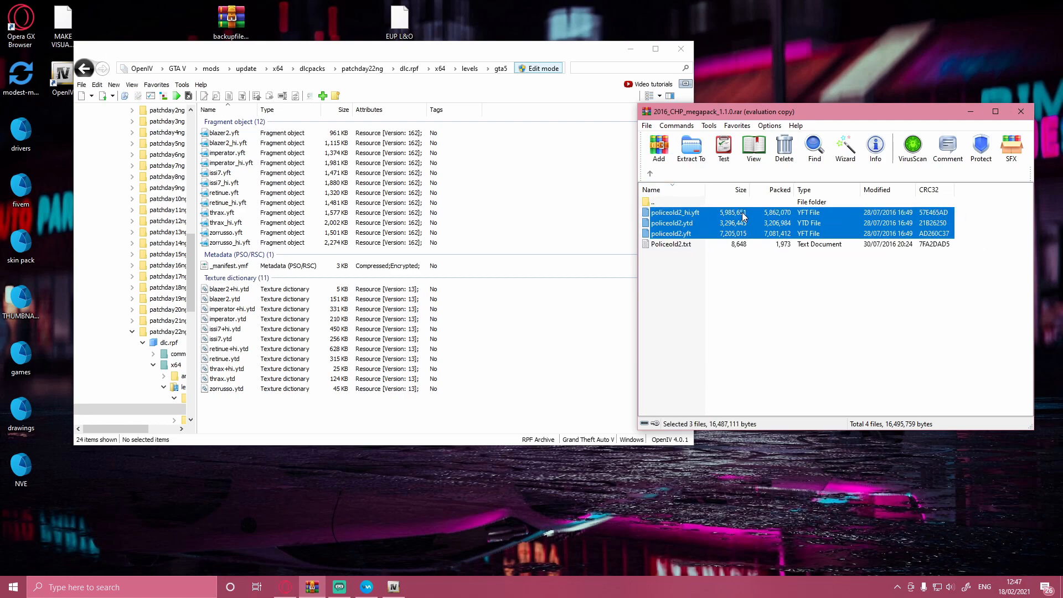
pyautogui.moveTo(753, 219); pyautogui.dragTo(559, 205)
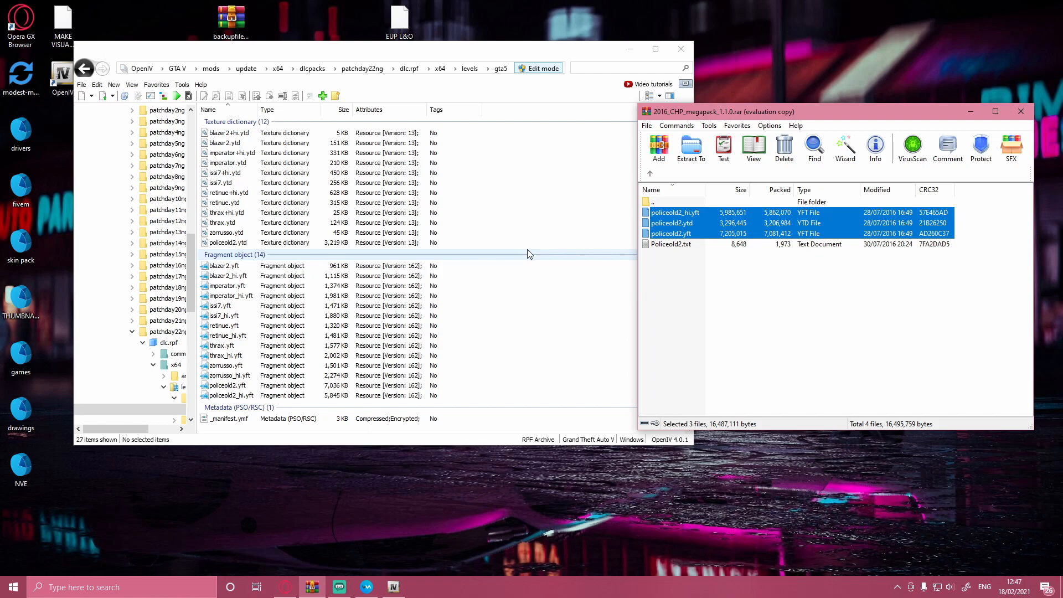
# Step: Preview the newly added policeold2.yft in the model viewer, orbit around the vehicle and close the viewer
pyautogui.scroll(-1, 529, 254)
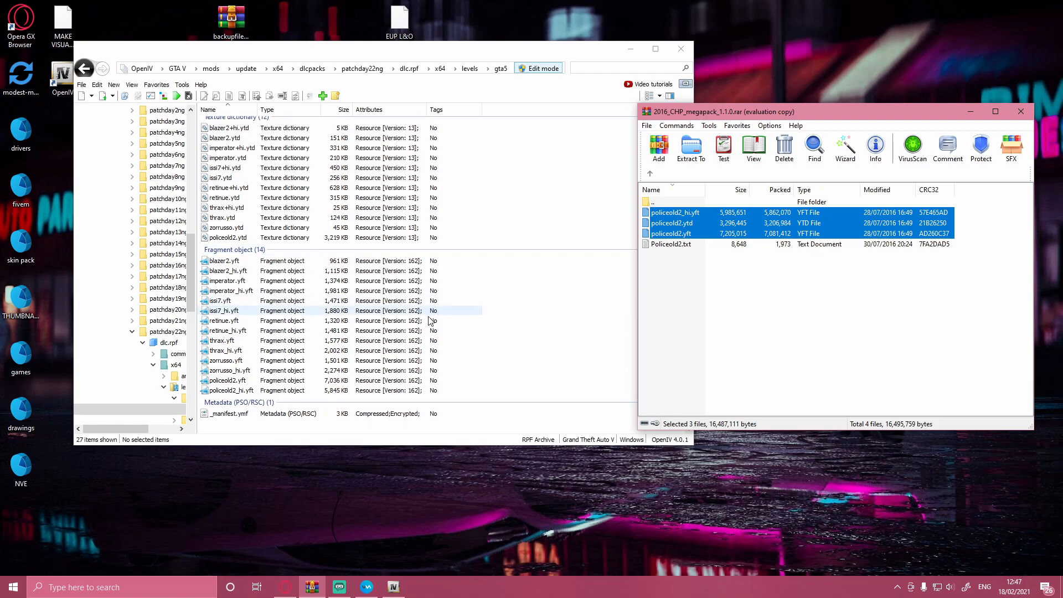
pyautogui.click(277, 382)
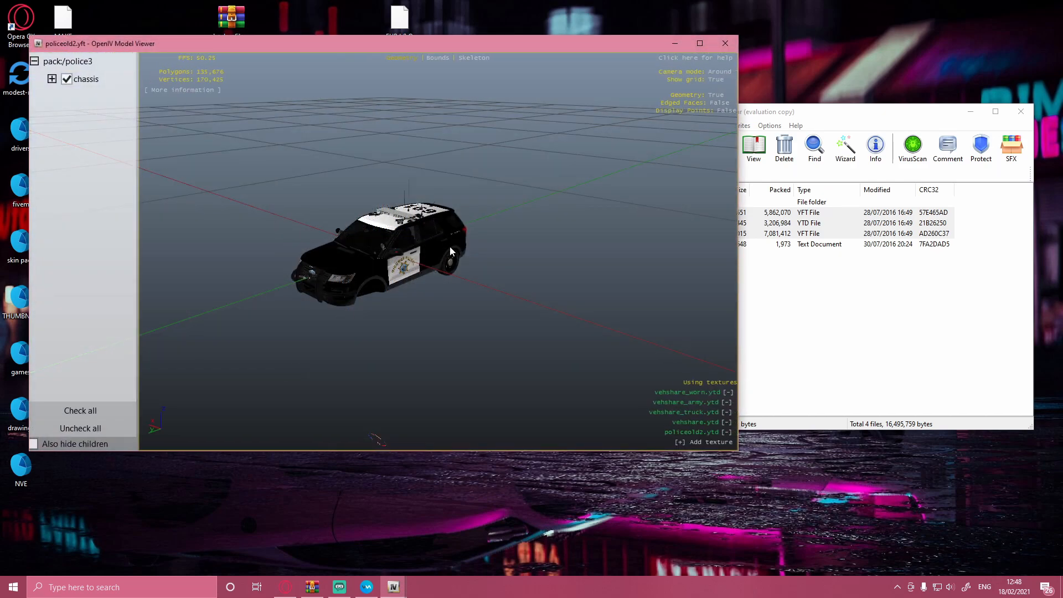
pyautogui.moveTo(450, 246); pyautogui.dragTo(258, 235)
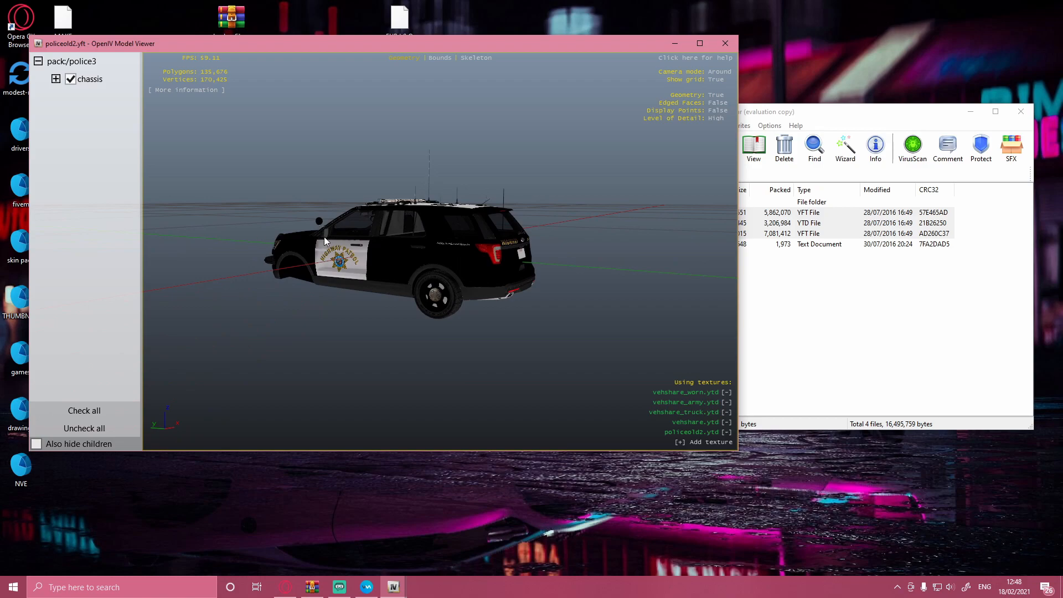
pyautogui.click(725, 43)
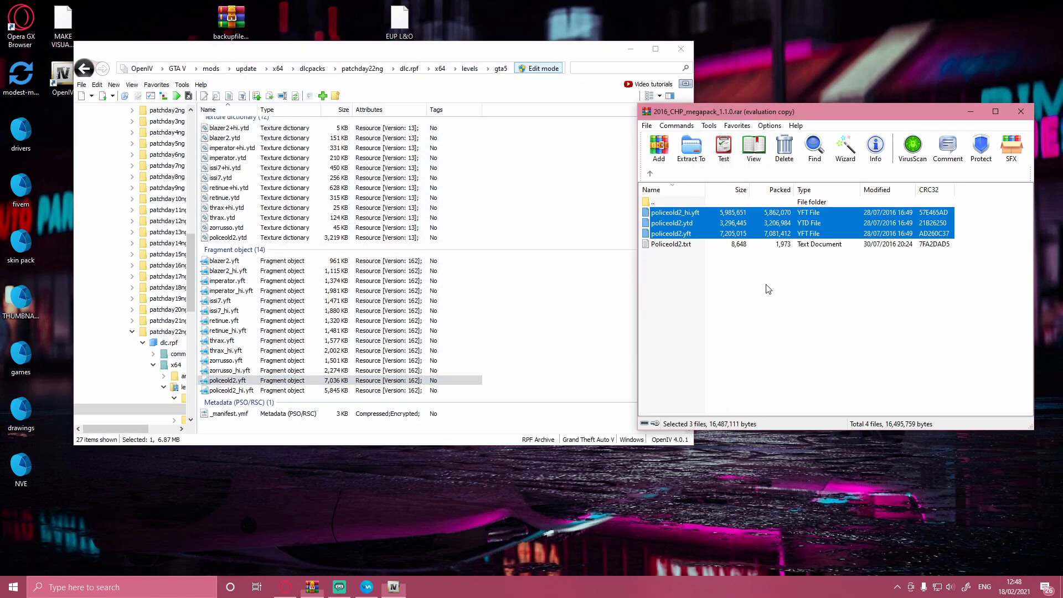
# Step: Add police2_hi.yft, police2.ytd and police2.yft from the archive's 2015 Dodge Charger folder to vehicles.rpf
pyautogui.click(765, 287)
pyautogui.click(650, 174)
pyautogui.doubleClick(689, 222)
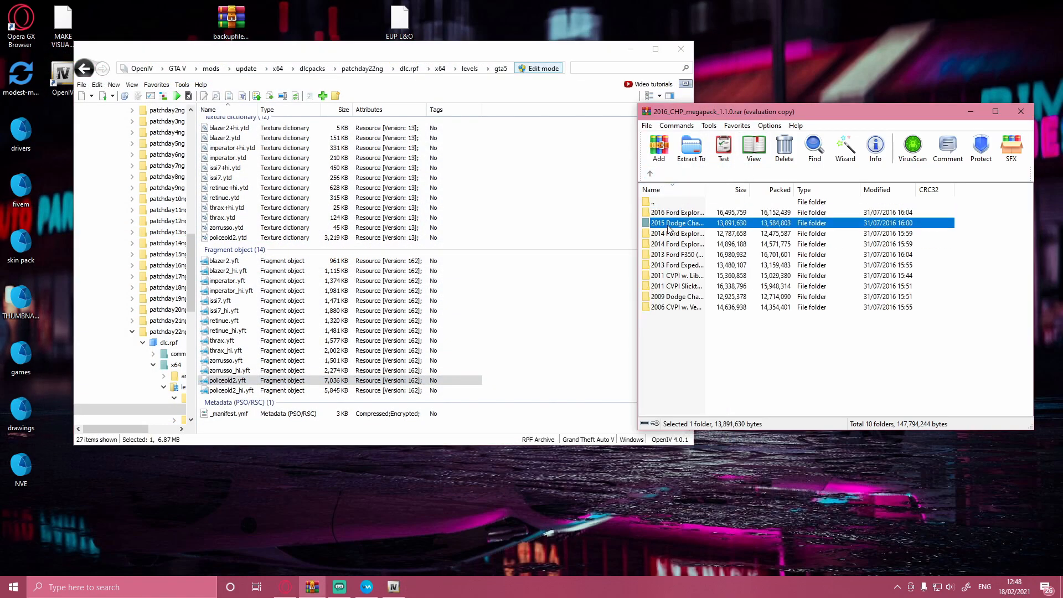
pyautogui.moveTo(971, 237); pyautogui.dragTo(954, 209)
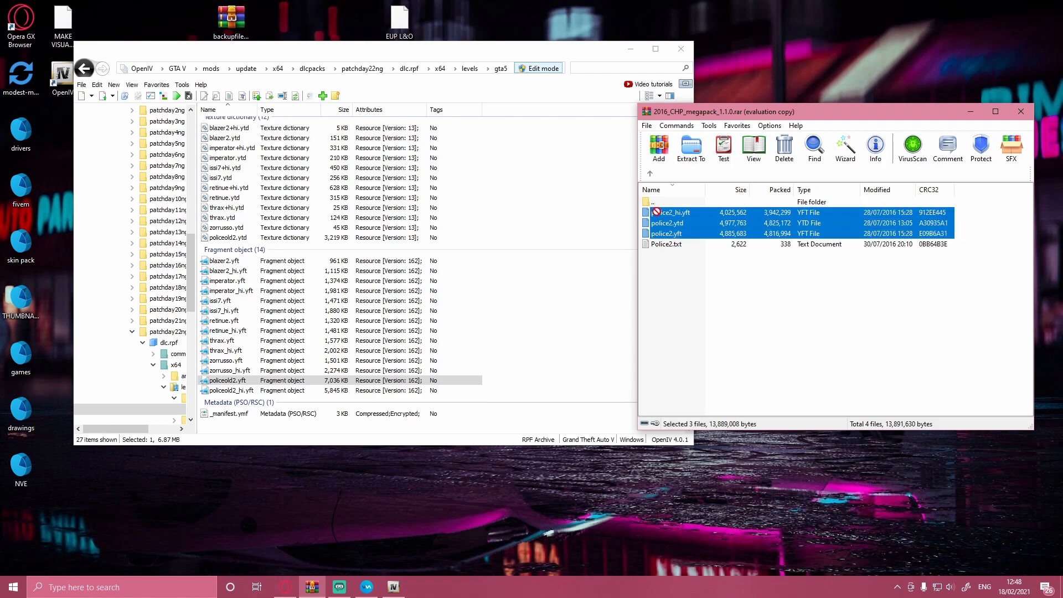
# Step: Add fbi2_hi.yft, fbi2.ytd and fbi2.yft from the archive's first 2014 Ford Explorer folder to vehicles.rpf
pyautogui.click(650, 174)
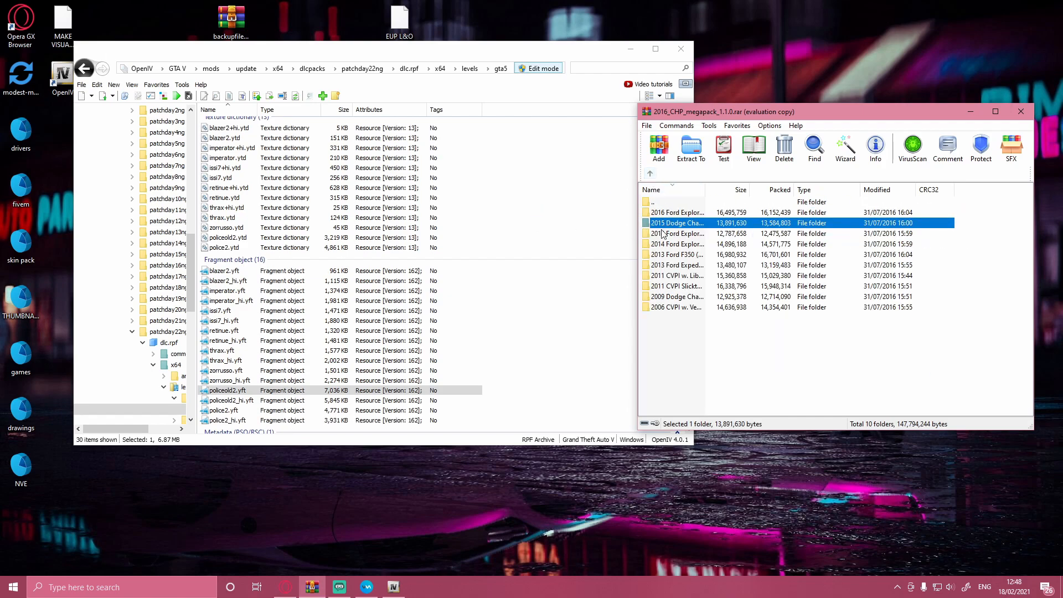
pyautogui.doubleClick(663, 234)
pyautogui.moveTo(984, 248); pyautogui.dragTo(964, 219)
pyautogui.click(983, 243)
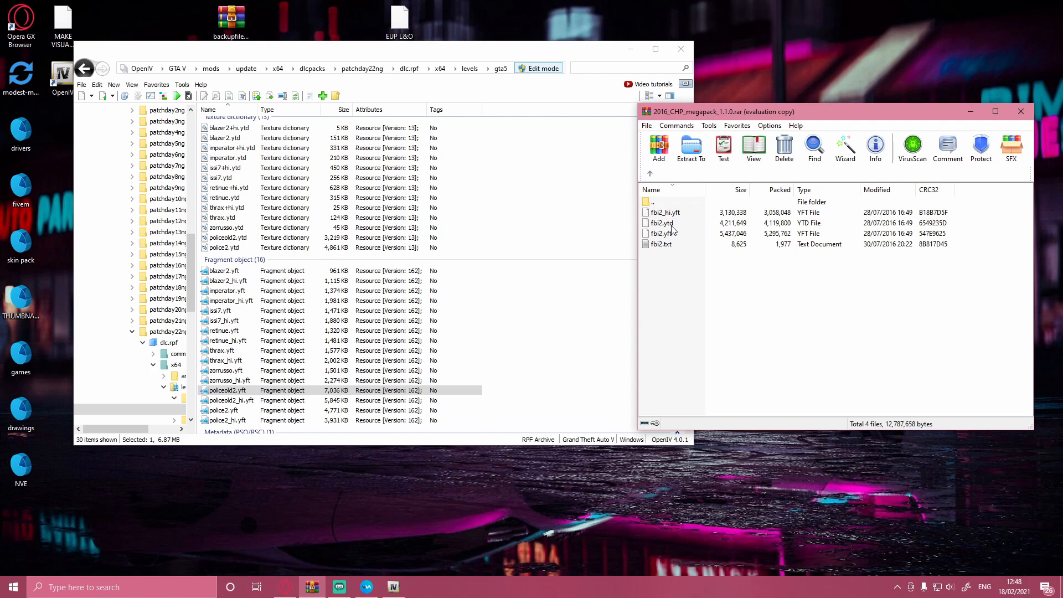
pyautogui.moveTo(972, 231); pyautogui.dragTo(432, 180)
# Step: Add police3_hi.yft, police3.ytd and police3.yft from the archive's second 2014 Ford Explorer folder to vehicles.rpf
pyautogui.click(650, 173)
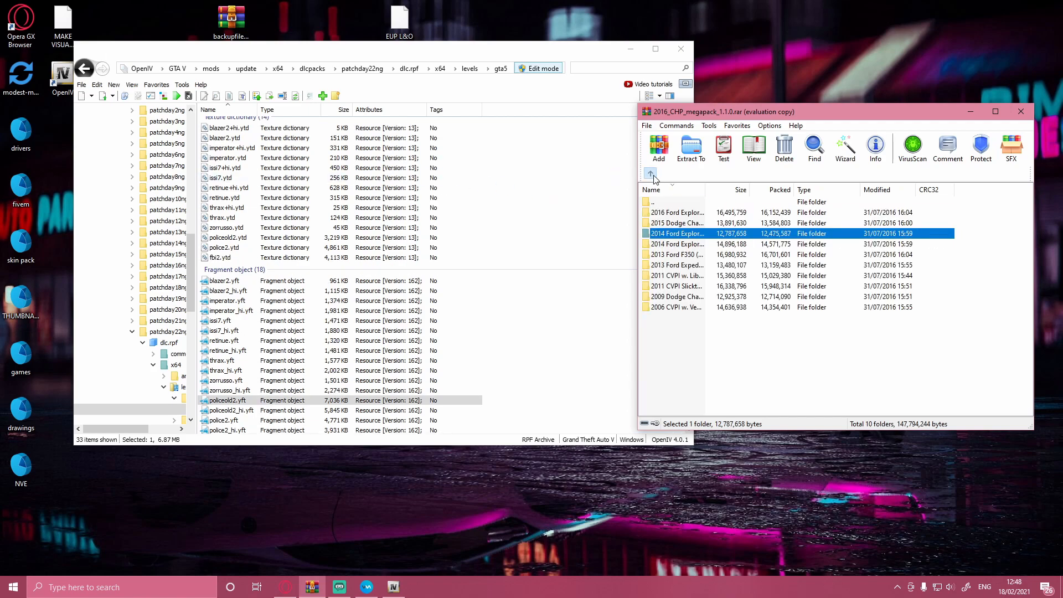
pyautogui.doubleClick(668, 243)
pyautogui.moveTo(963, 242); pyautogui.dragTo(935, 215)
pyautogui.moveTo(935, 217); pyautogui.dragTo(600, 244)
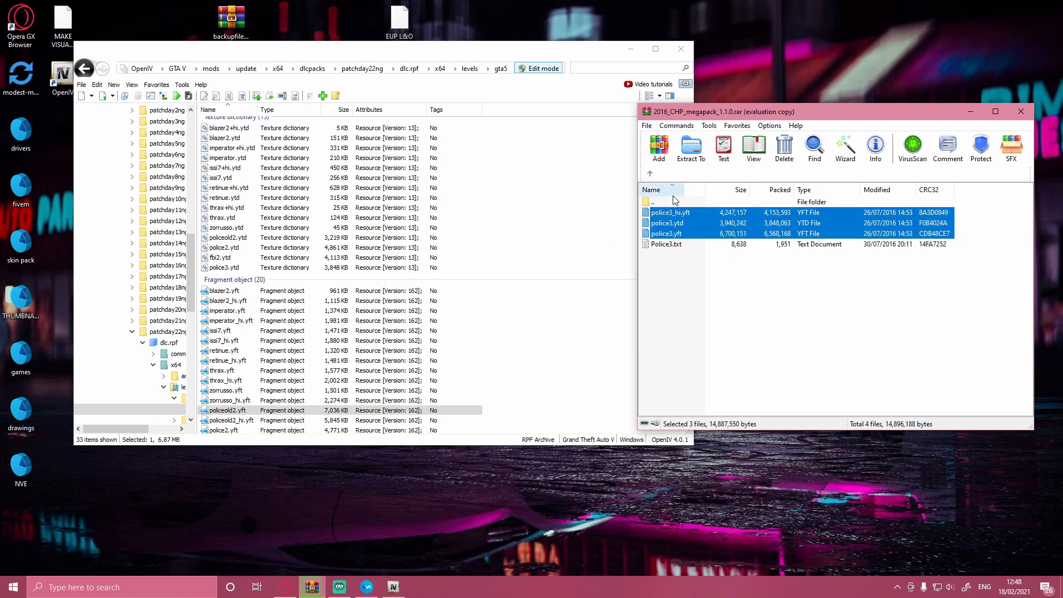
# Step: Add policeold1_hi.yft, policeold1.ytd and policeold1.yft from the archive's 2013 Ford F350 folder to vehicles.rpf
pyautogui.click(650, 173)
pyautogui.doubleClick(701, 255)
pyautogui.moveTo(991, 242); pyautogui.dragTo(914, 214)
pyautogui.moveTo(915, 213); pyautogui.dragTo(535, 251)
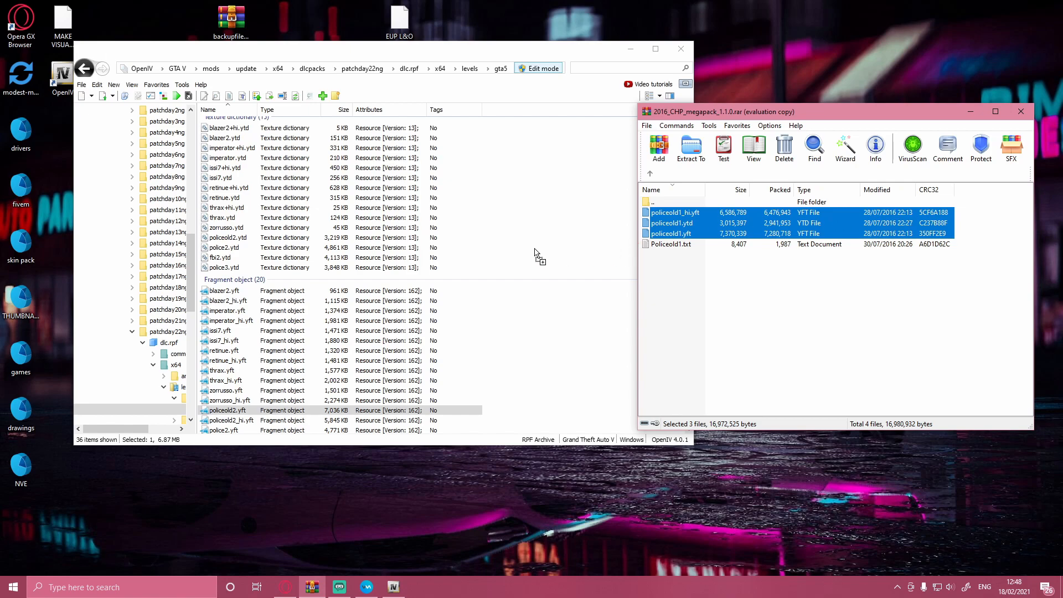
# Step: Add sheriff2_hi.yft, sheriff2.ytd and sheriff2.yft from the archive's 2013 Ford Expedition folder to vehicles.rpf
pyautogui.click(650, 173)
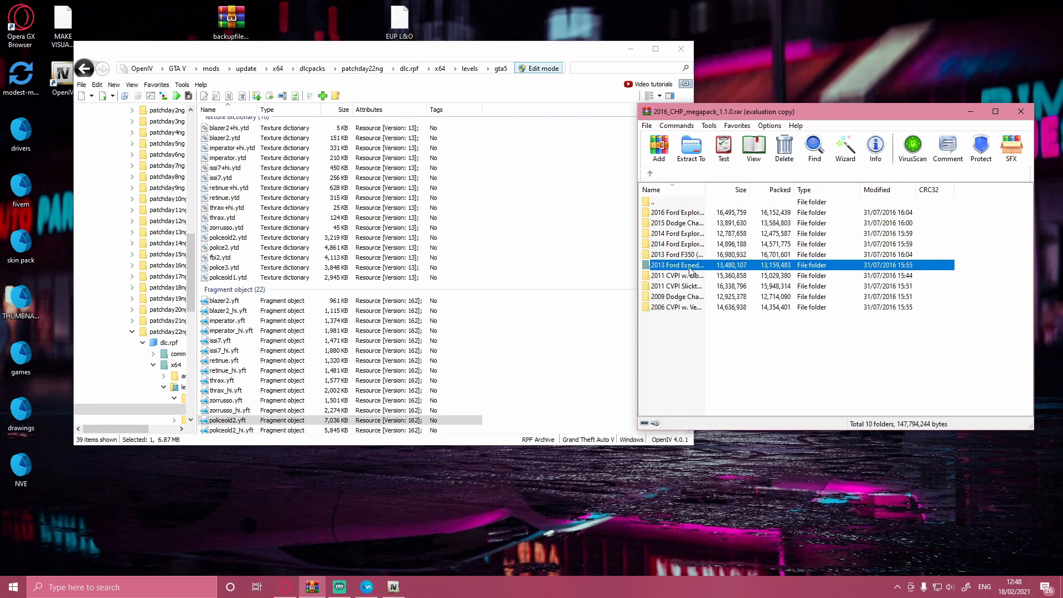
pyautogui.doubleClick(708, 256)
pyautogui.moveTo(961, 233); pyautogui.dragTo(923, 211)
pyautogui.moveTo(905, 213); pyautogui.dragTo(458, 247)
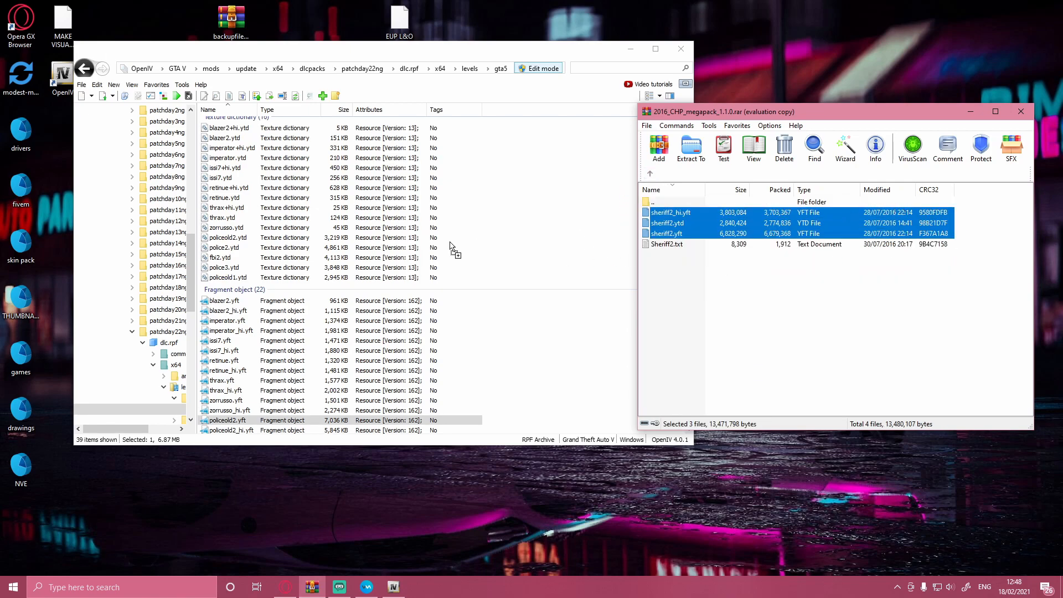
# Step: Add police_hi.yft, police.ytd and police.yft from the archive's first 2011 CVPI folder to vehicles.rpf
pyautogui.click(650, 175)
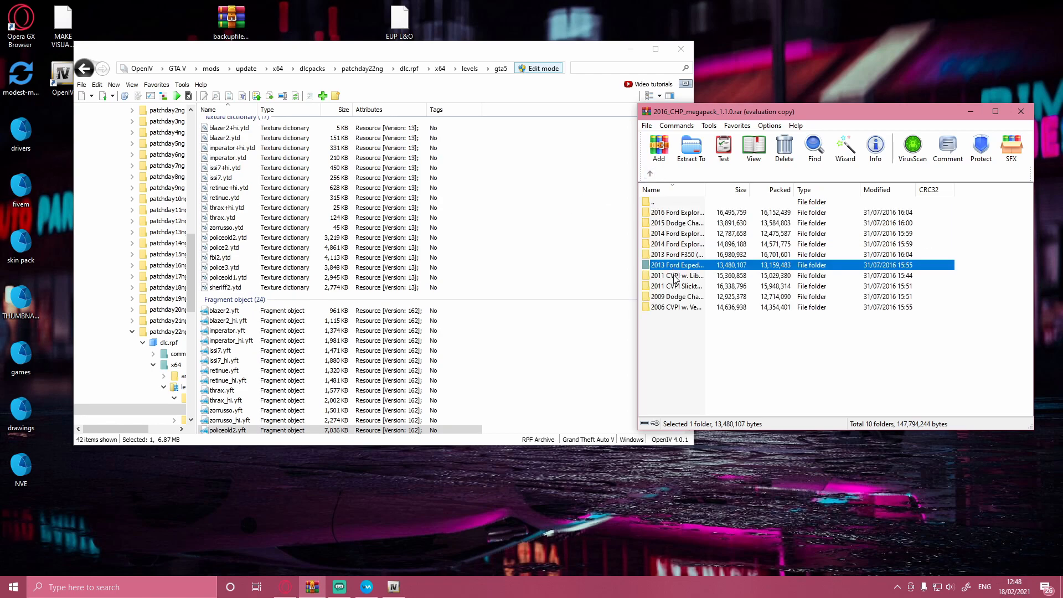
pyautogui.doubleClick(672, 258)
pyautogui.moveTo(960, 233); pyautogui.dragTo(528, 258)
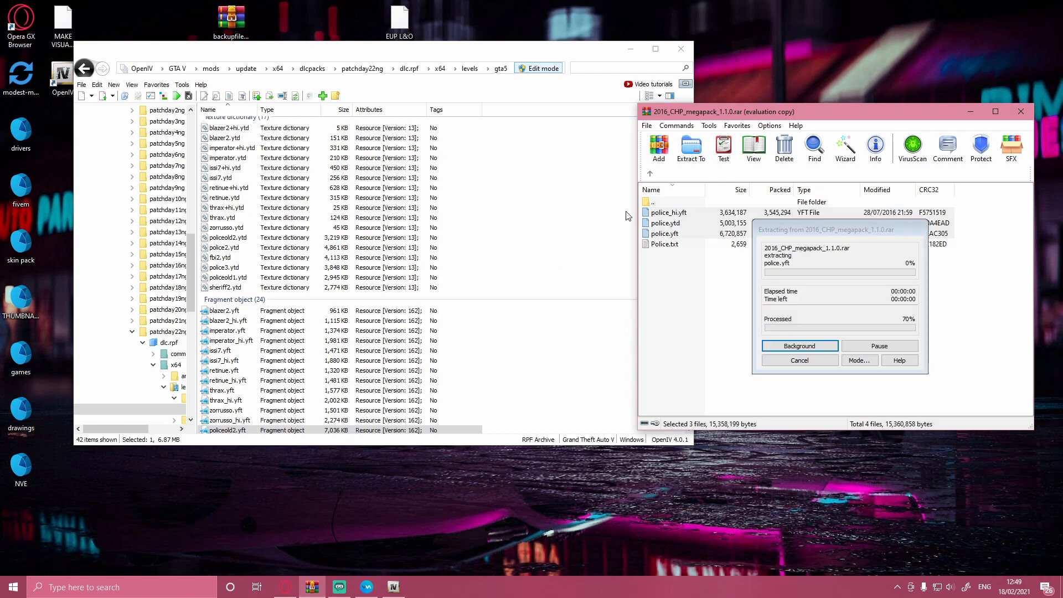
# Step: Add police4+hi.ytd, police4_hi.yft, police4.ytd and police4.yft from the archive's second 2011 CVPI folder to vehicles.rpf
pyautogui.click(650, 173)
pyautogui.doubleClick(672, 287)
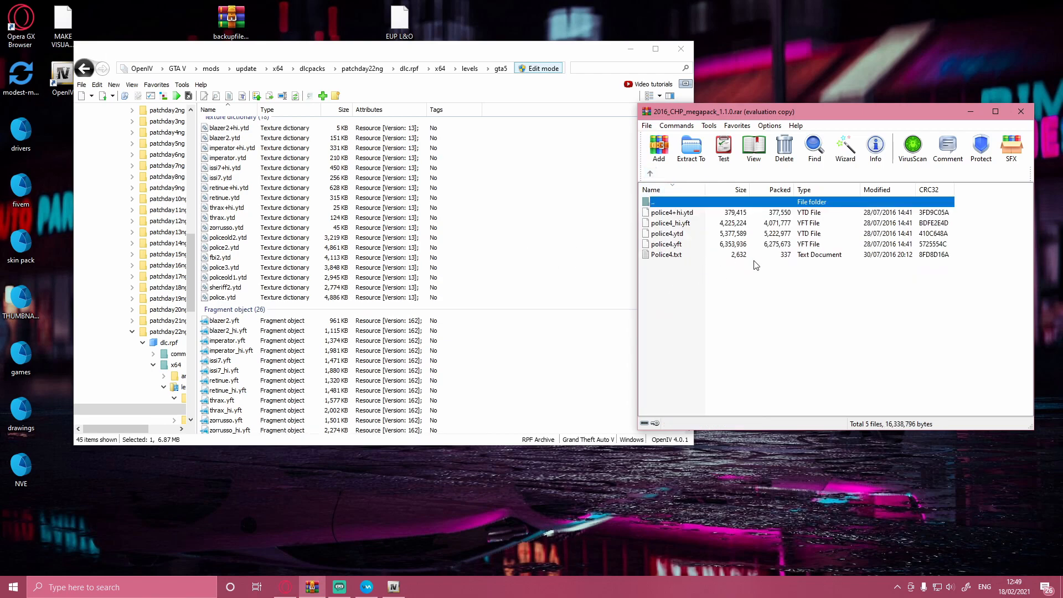
pyautogui.moveTo(984, 242); pyautogui.dragTo(922, 217)
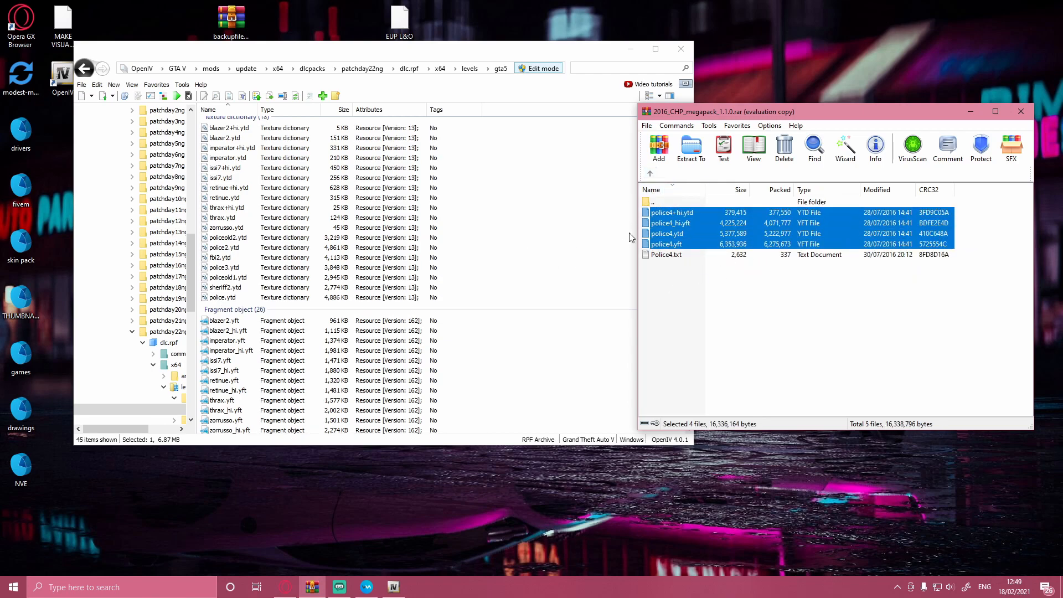
pyautogui.moveTo(748, 234); pyautogui.dragTo(561, 233)
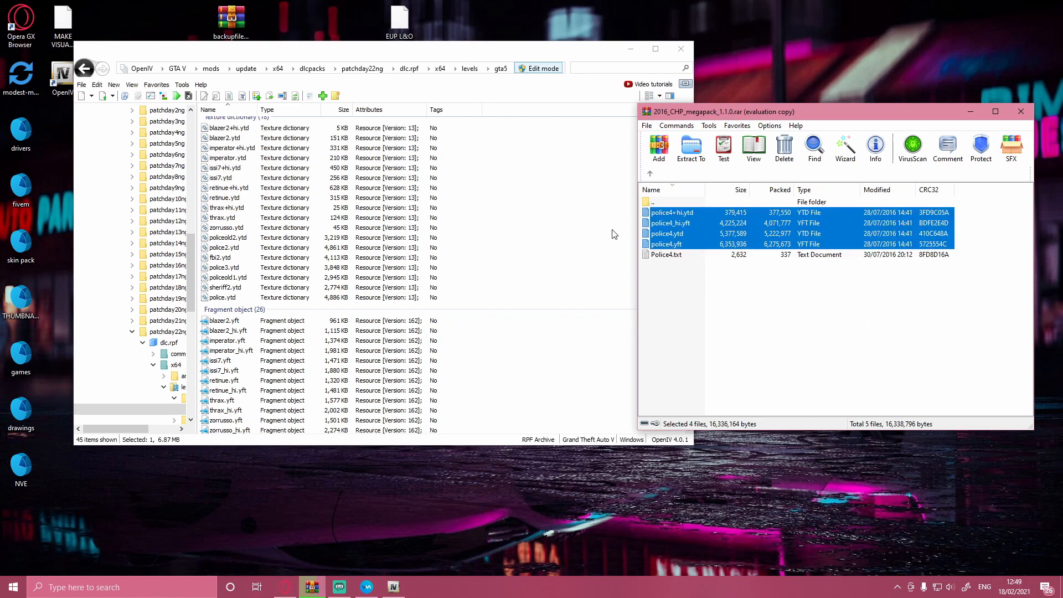
# Step: Add fbi_hi.yft, fbi.ytd and fbi.yft from the archive's 2009 Dodge Charger folder to vehicles.rpf
pyautogui.click(651, 174)
pyautogui.doubleClick(678, 297)
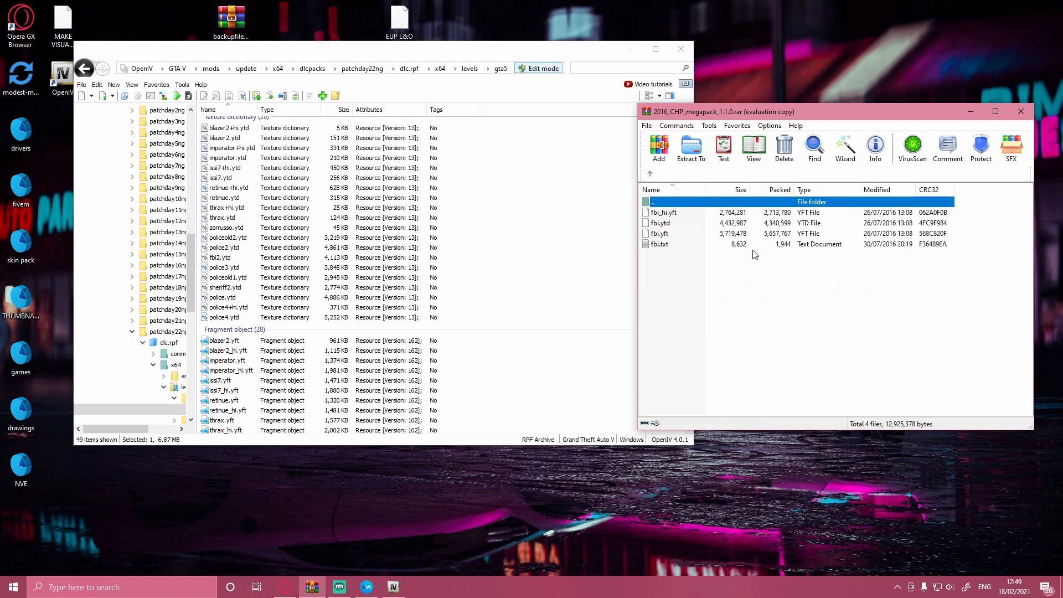
pyautogui.moveTo(976, 241); pyautogui.dragTo(926, 215)
pyautogui.click(946, 220)
pyautogui.moveTo(782, 230); pyautogui.dragTo(482, 227)
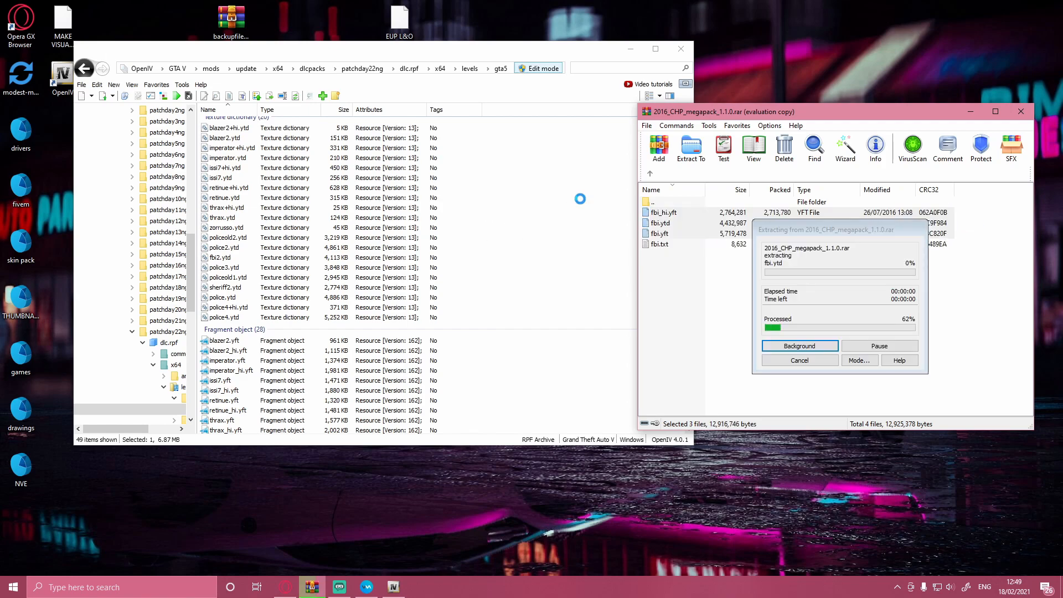
# Step: Add sheriff_hi.yft, sheriff.ytd and sheriff.yft from the archive's 2006 CVPI folder to vehicles.rpf
pyautogui.click(650, 175)
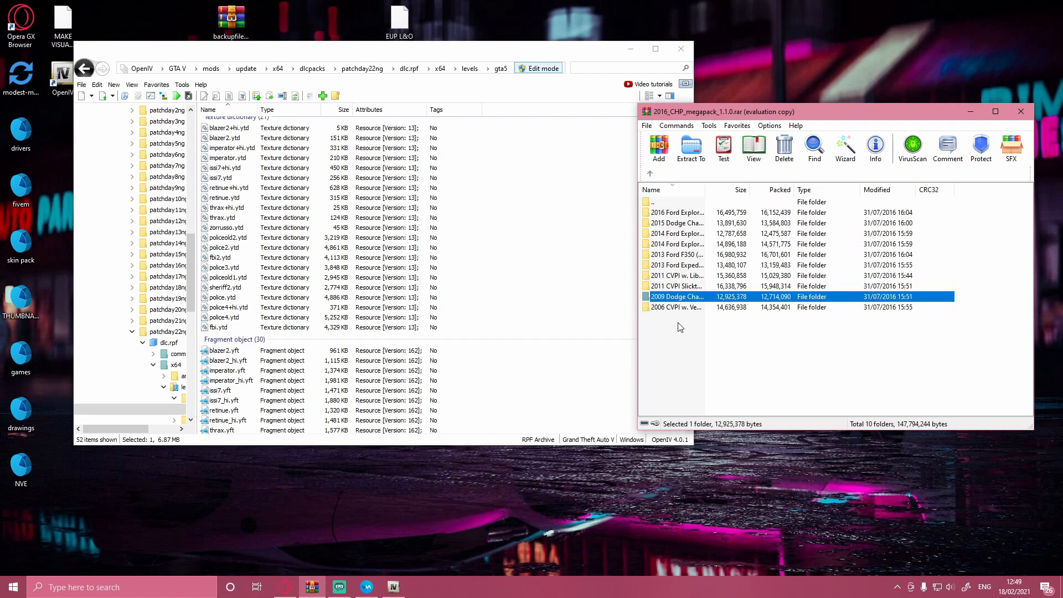
pyautogui.click(680, 308)
pyautogui.doubleClick(680, 307)
pyautogui.moveTo(984, 241); pyautogui.dragTo(939, 212)
pyautogui.moveTo(939, 212); pyautogui.dragTo(576, 229)
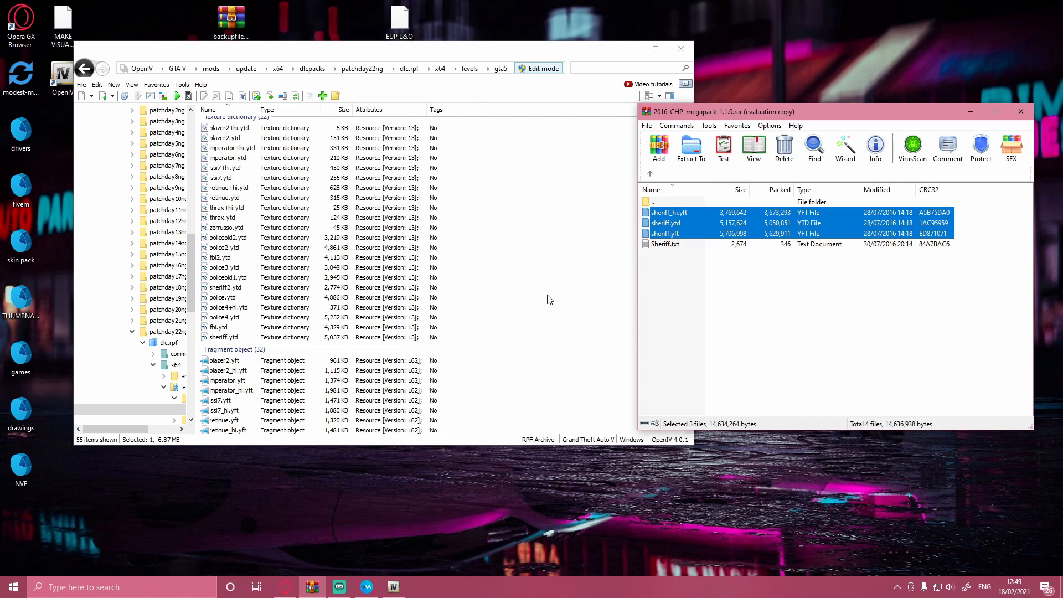
# Step: Preview fbi_hi.yft in the model viewer, inspect the vehicle from several angles and close the viewer
pyautogui.scroll(-7, 332, 302)
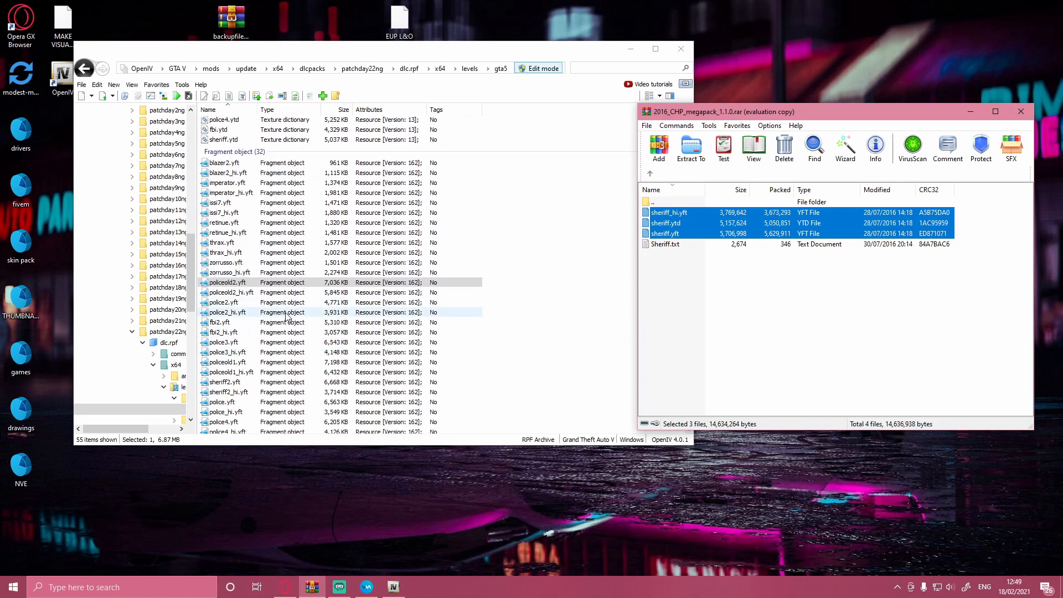
pyautogui.scroll(-3, 243, 227)
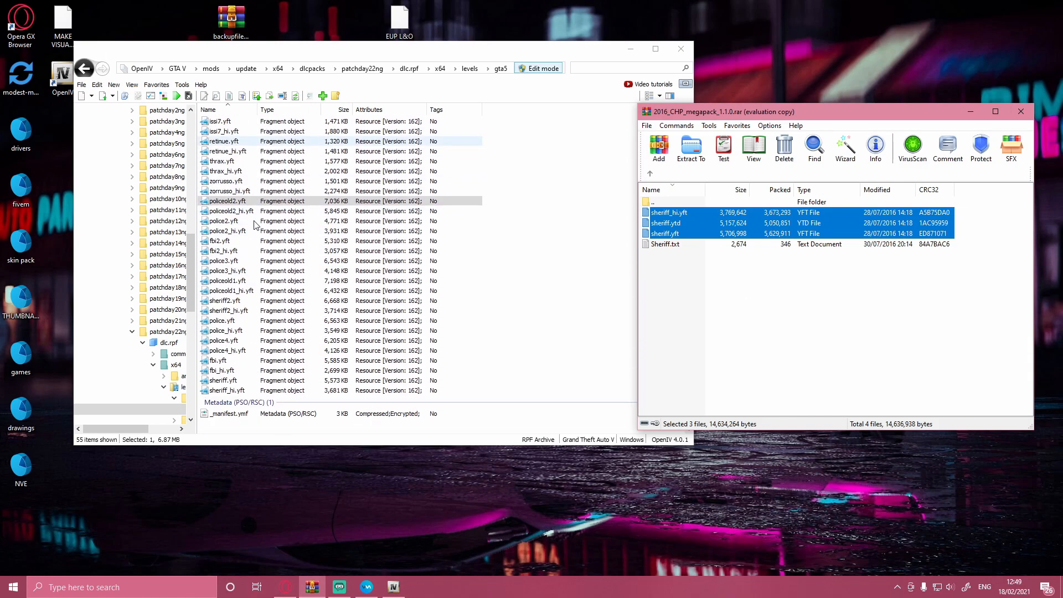
pyautogui.doubleClick(228, 371)
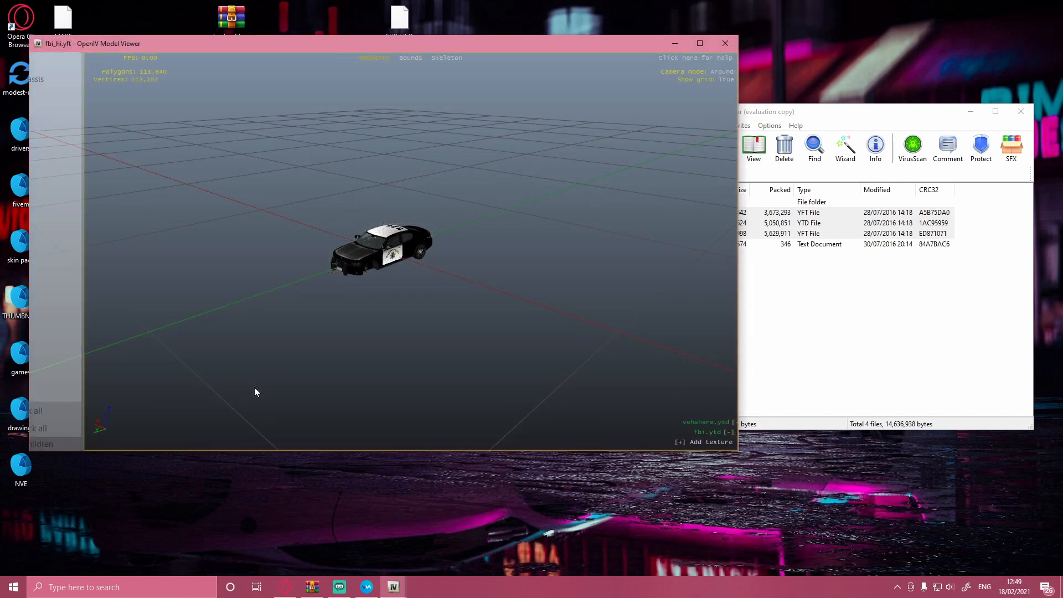
pyautogui.scroll(10, 493, 282)
pyautogui.scroll(-5, 493, 254)
pyautogui.moveTo(536, 211); pyautogui.dragTo(182, 347)
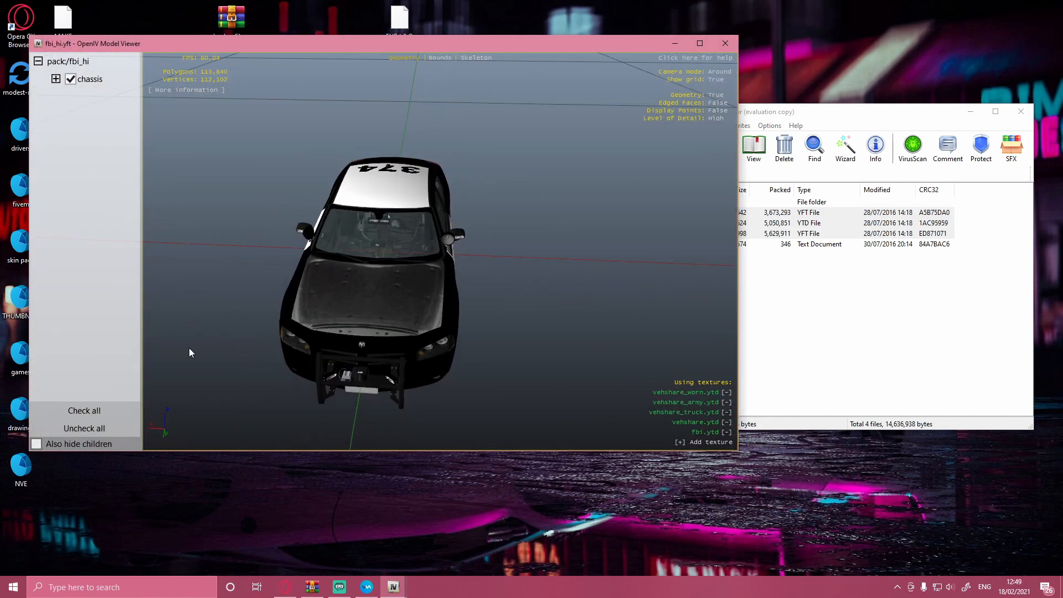
pyautogui.moveTo(402, 283); pyautogui.dragTo(383, 194)
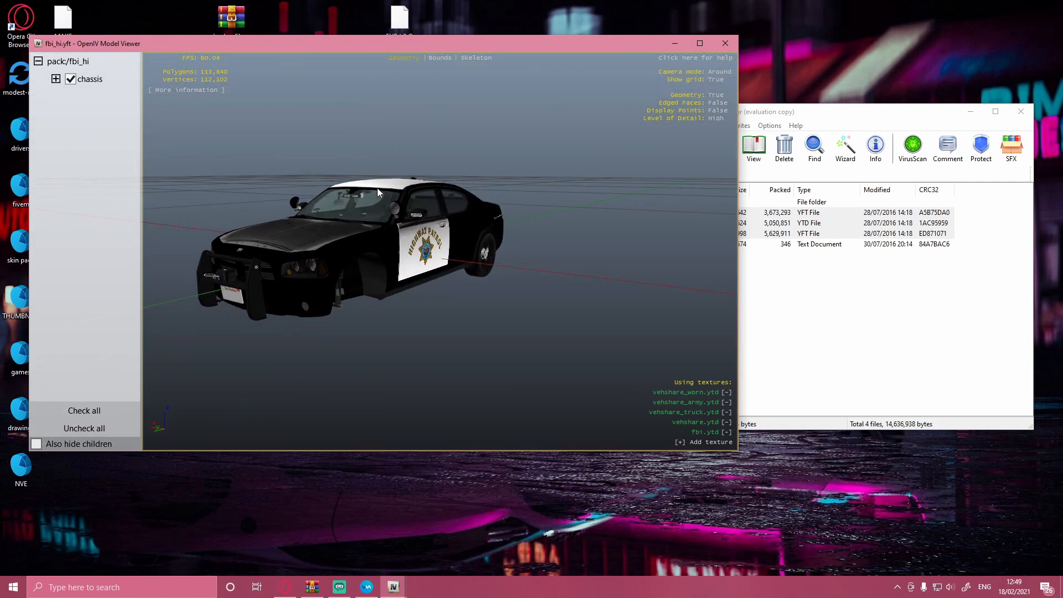
pyautogui.moveTo(659, 145); pyautogui.dragTo(652, 62)
pyautogui.click(725, 43)
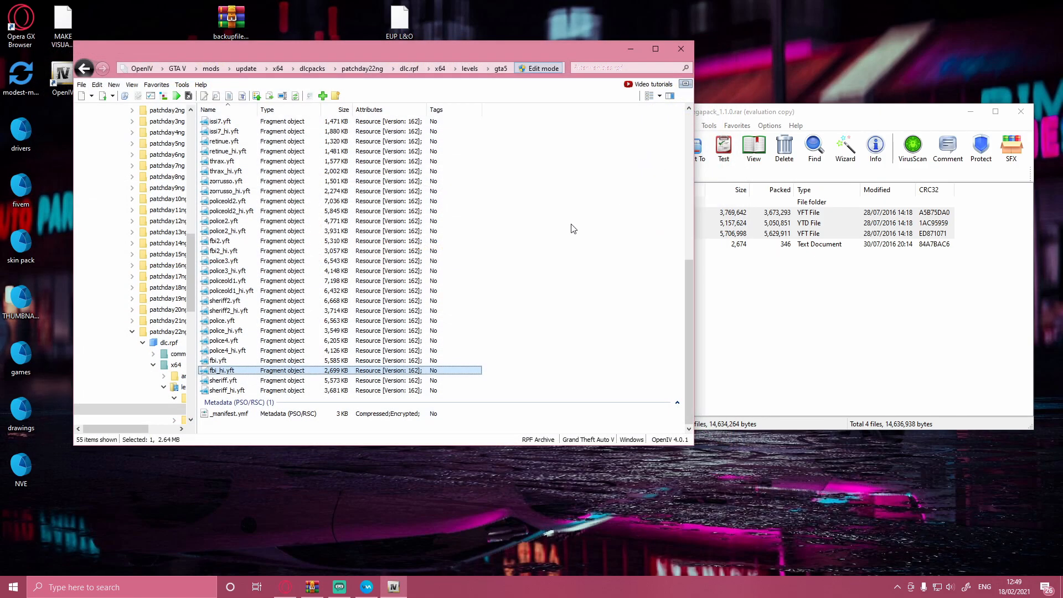
# Step: Preview police.yft in the model viewer, inspect the vehicle, close the viewer and clear the file selection in the archive
pyautogui.click(230, 321)
pyautogui.doubleClick(231, 321)
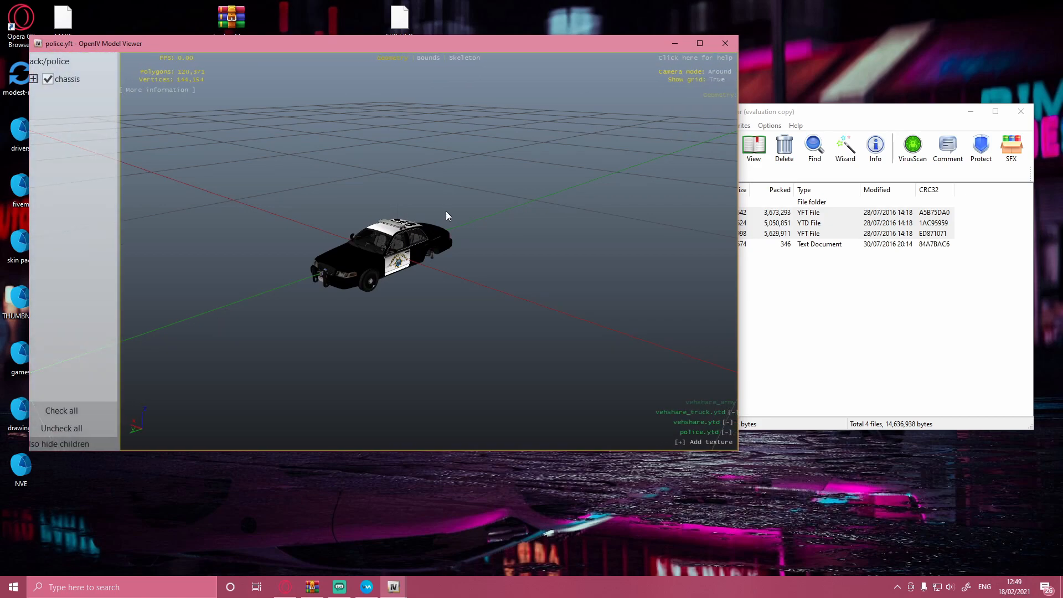
pyautogui.scroll(5, 539, 181)
pyautogui.moveTo(539, 180); pyautogui.dragTo(330, 146)
pyautogui.scroll(-2, 497, 90)
pyautogui.click(722, 46)
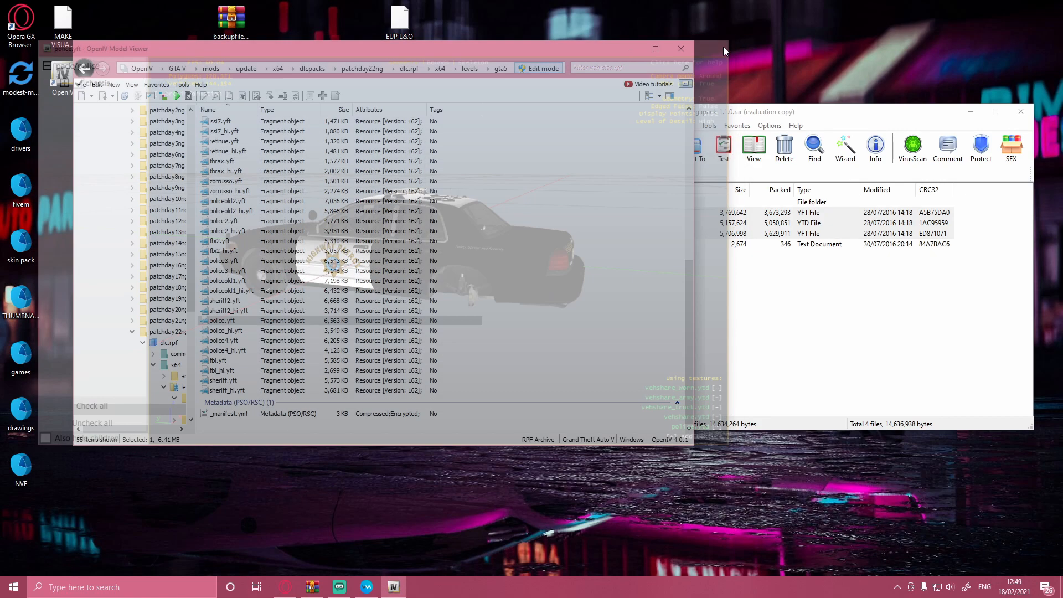
pyautogui.click(890, 370)
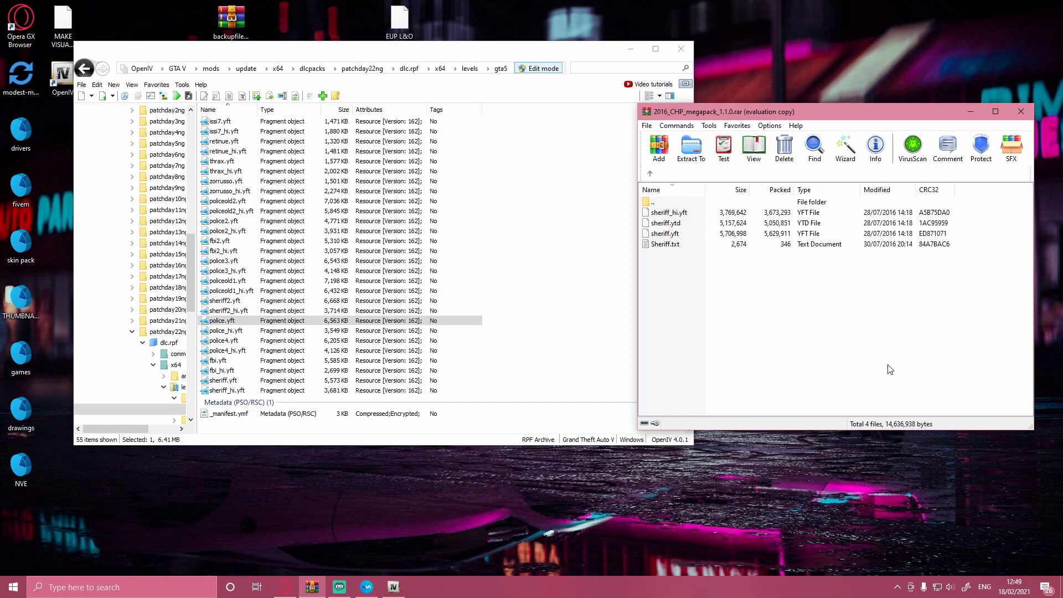